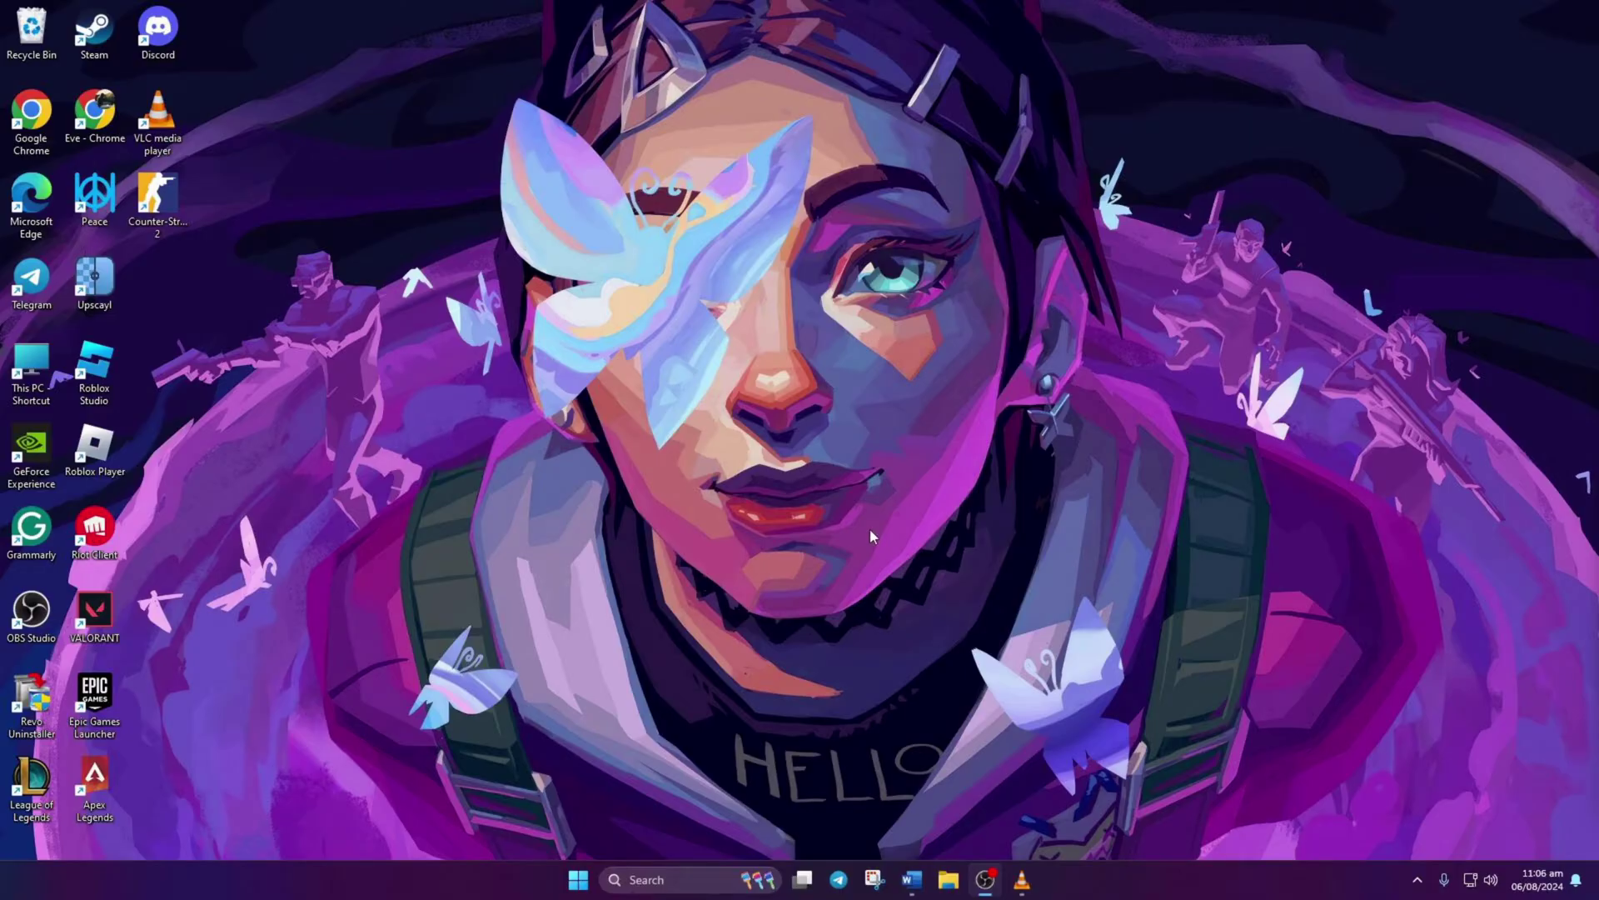
Step: Launch Command Prompt as administrator from the Start search, accepting the UAC prompt
{"action": "left_click", "coordinate": [710, 871]}
{"action": "type", "text": "cmd"}
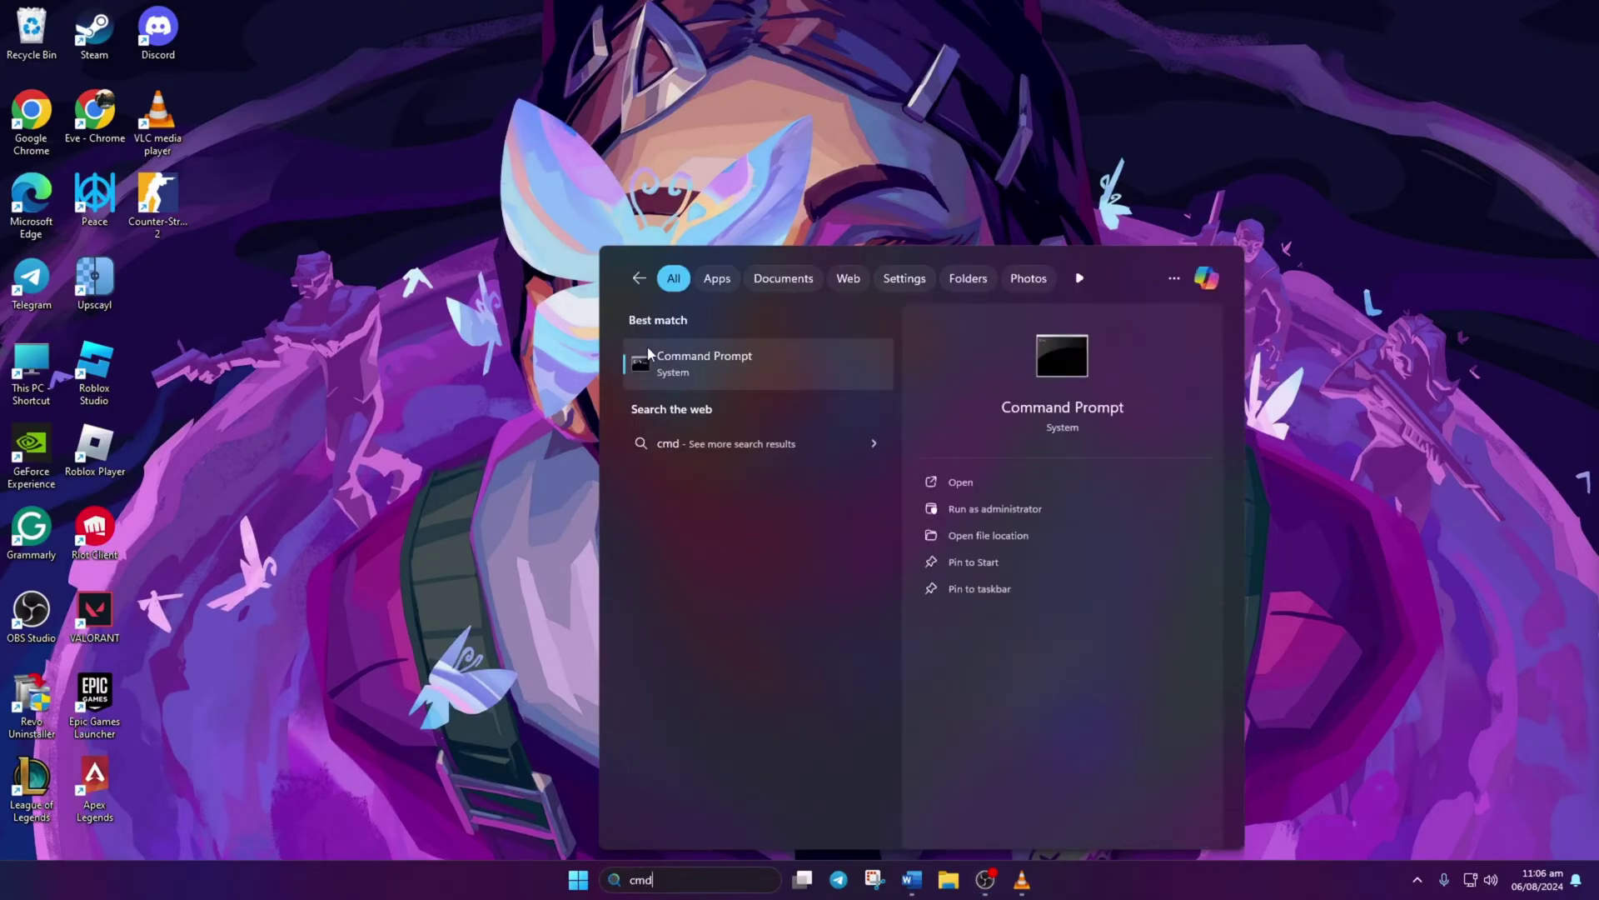
{"action": "right_click", "coordinate": [690, 382]}
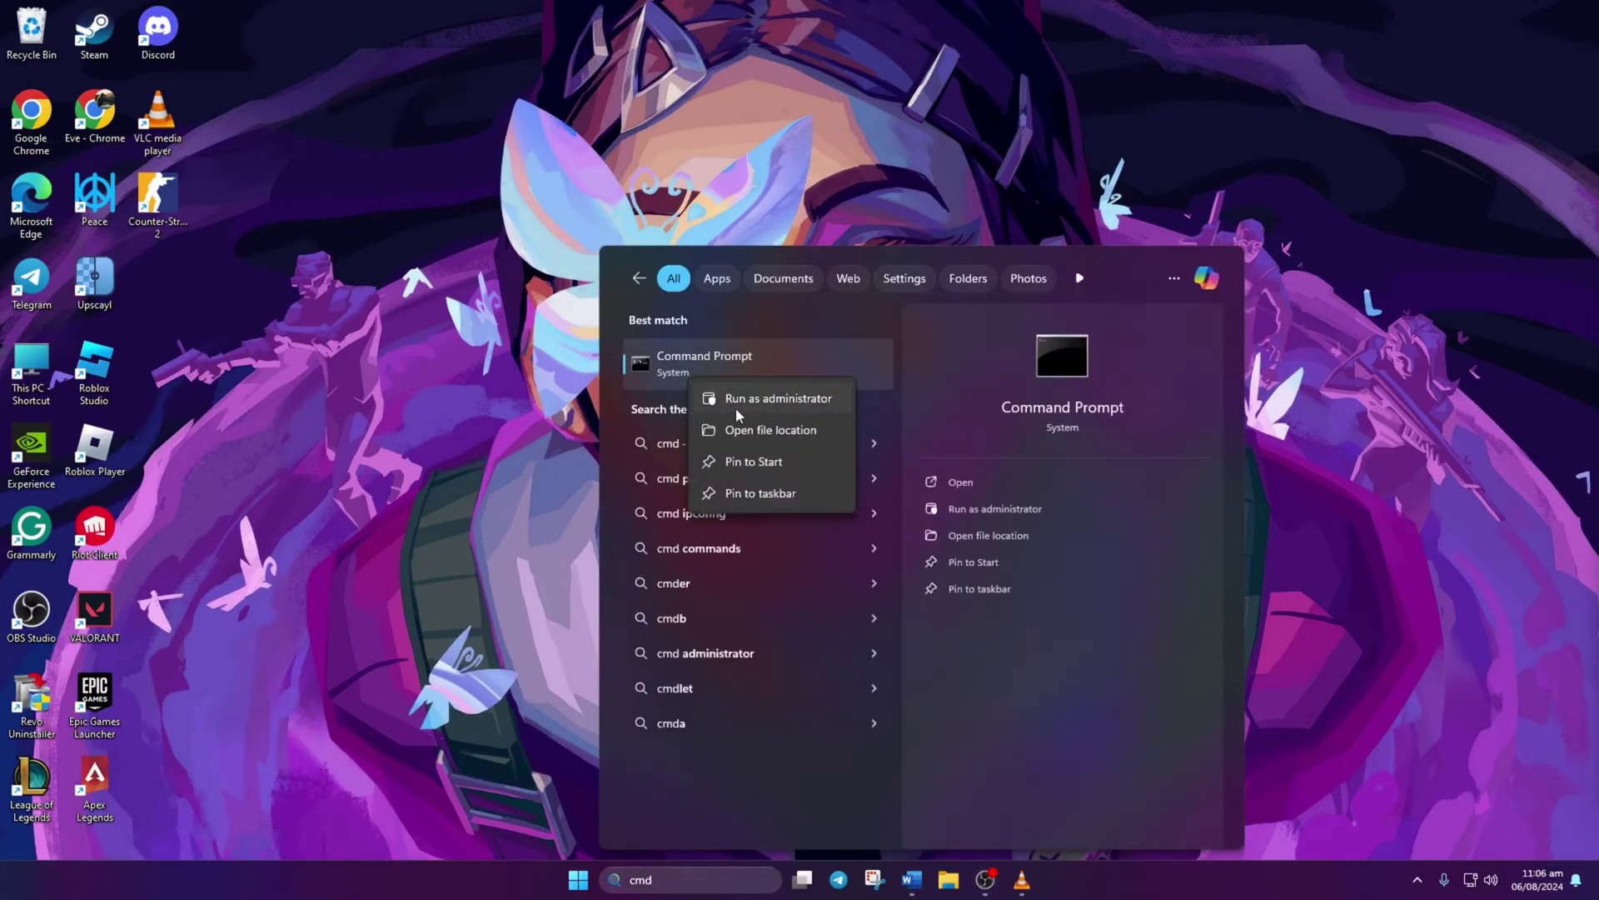
{"action": "left_click", "coordinate": [757, 401]}
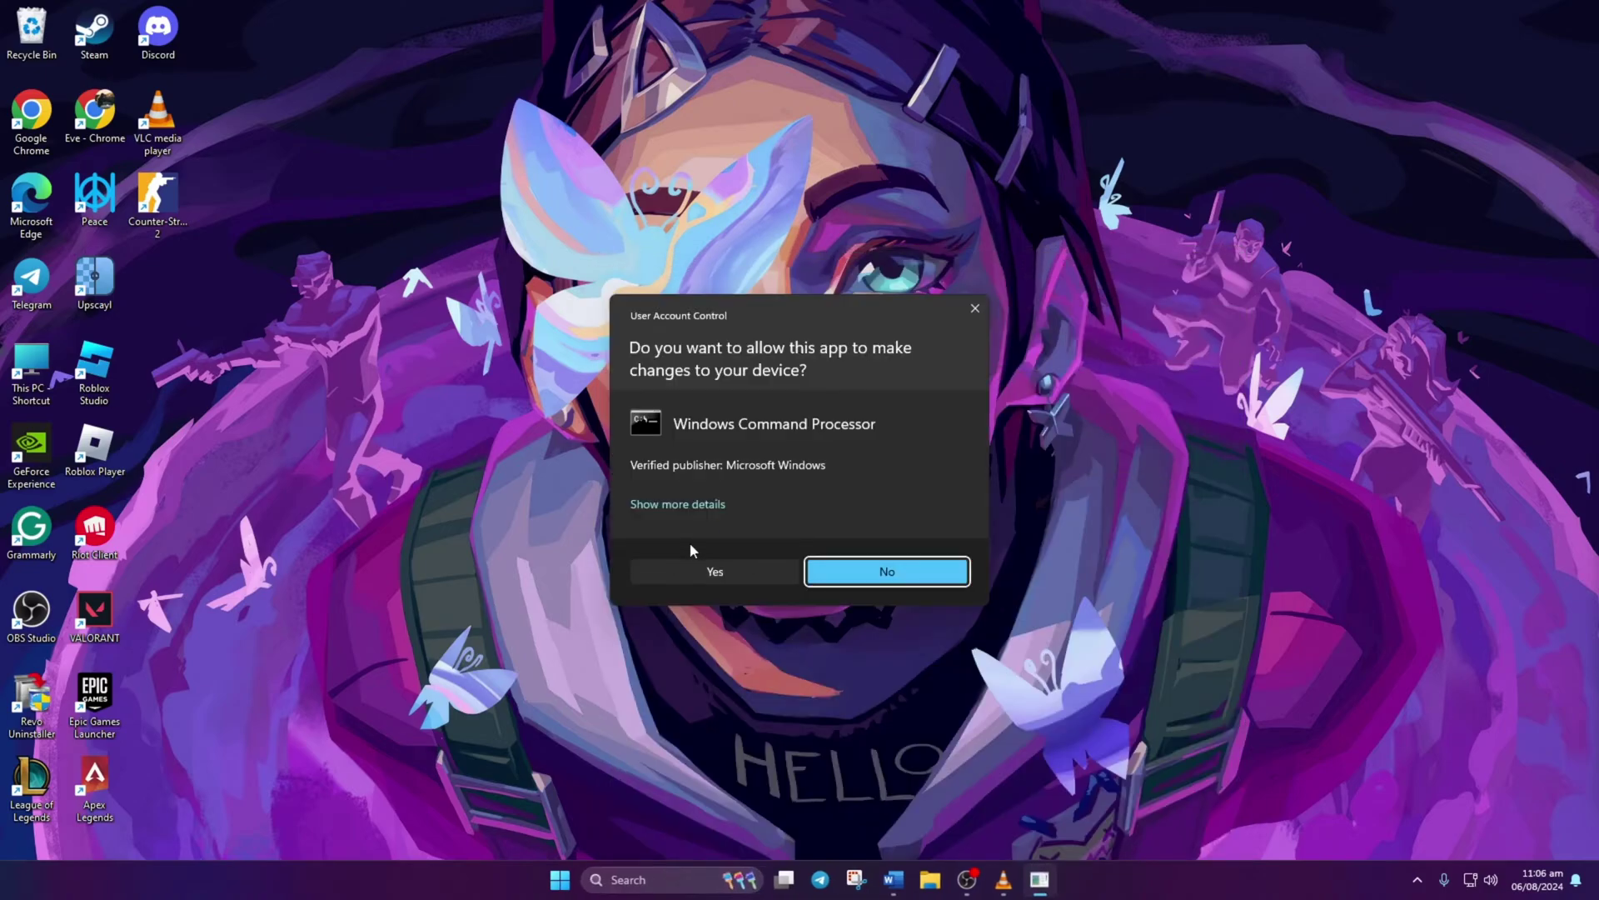
{"action": "left_click", "coordinate": [697, 573]}
Step: Run ipconfig /flushdns and highlight the successful DNS Resolver Cache flush message
{"action": "left_click", "coordinate": [892, 143]}
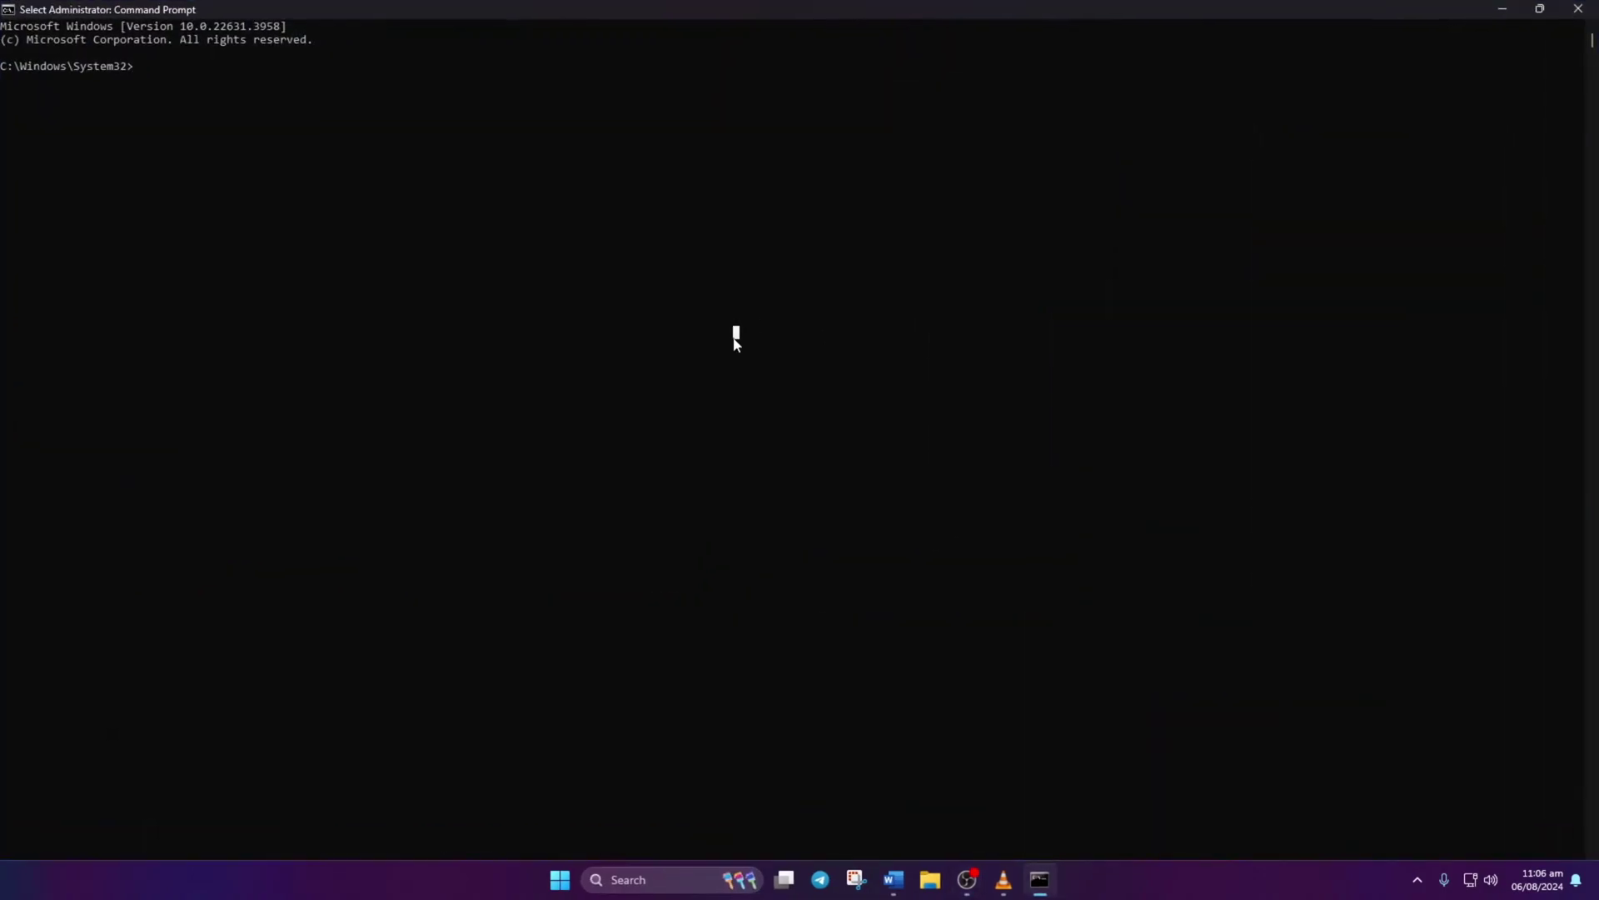
{"action": "left_click", "coordinate": [956, 434]}
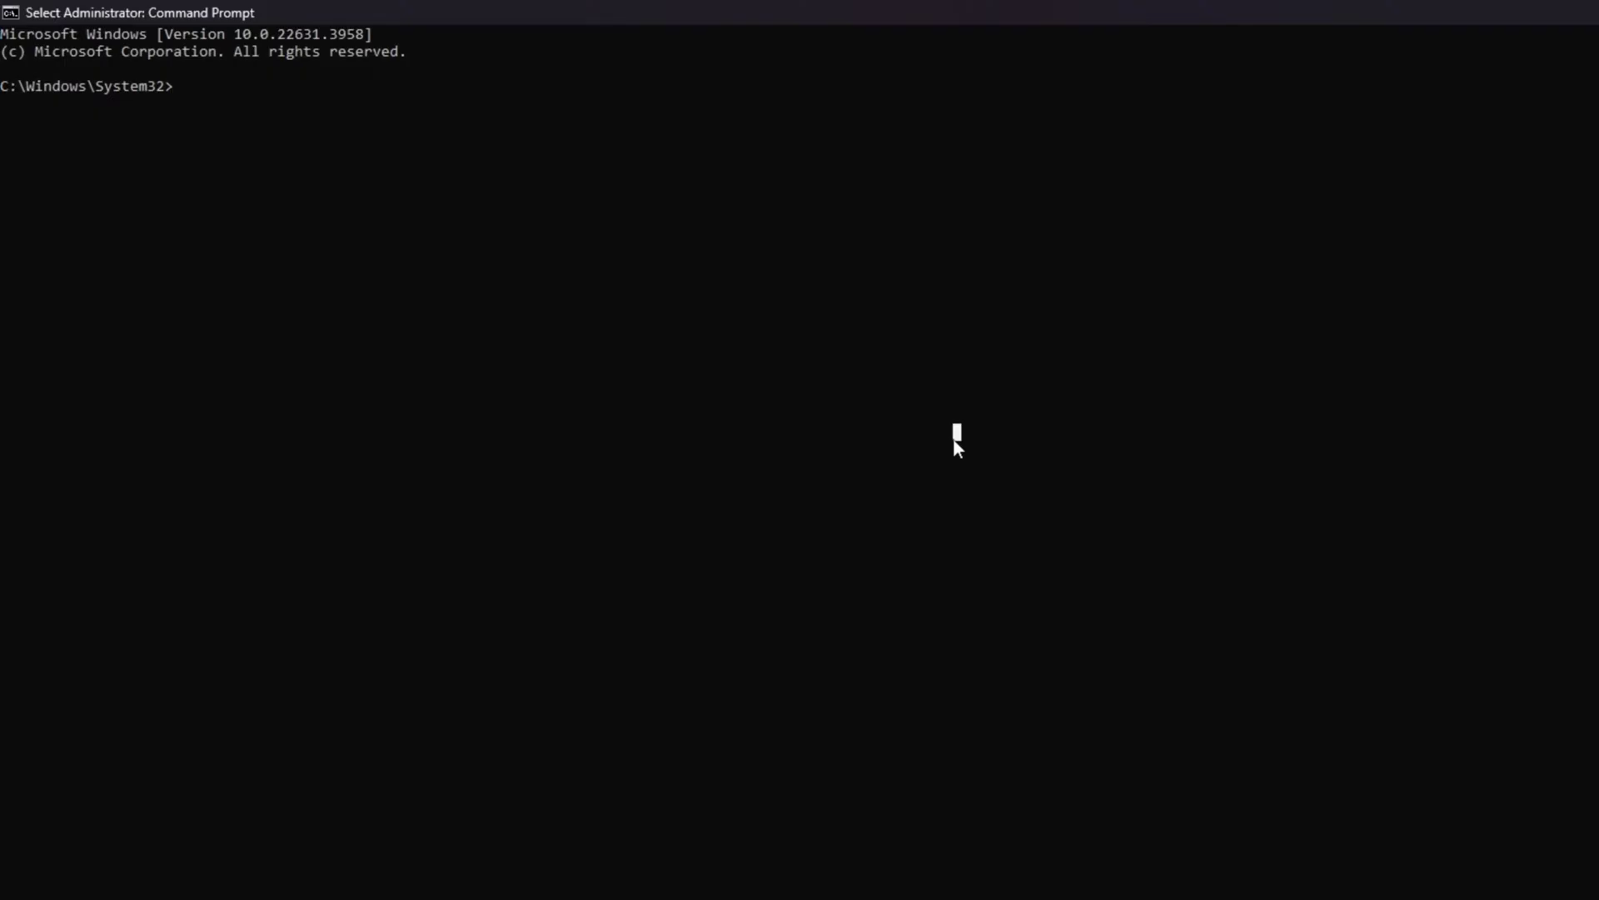
{"action": "type", "text": "ipconfig /flushd"}
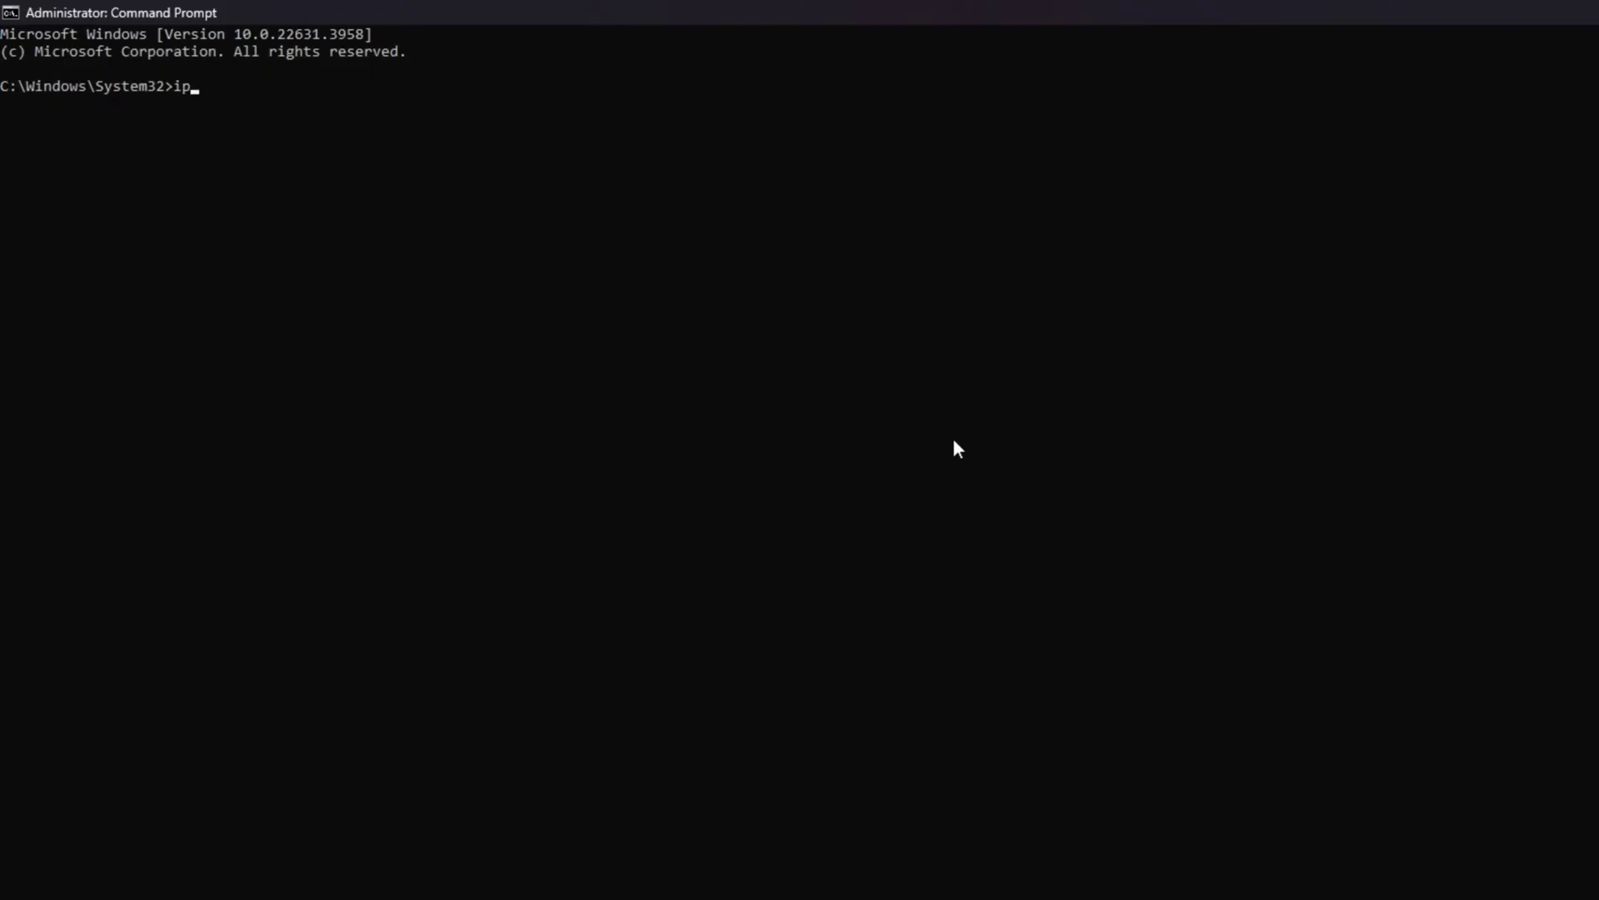
{"action": "type", "text": "ns"}
{"action": "key", "text": "Return"}
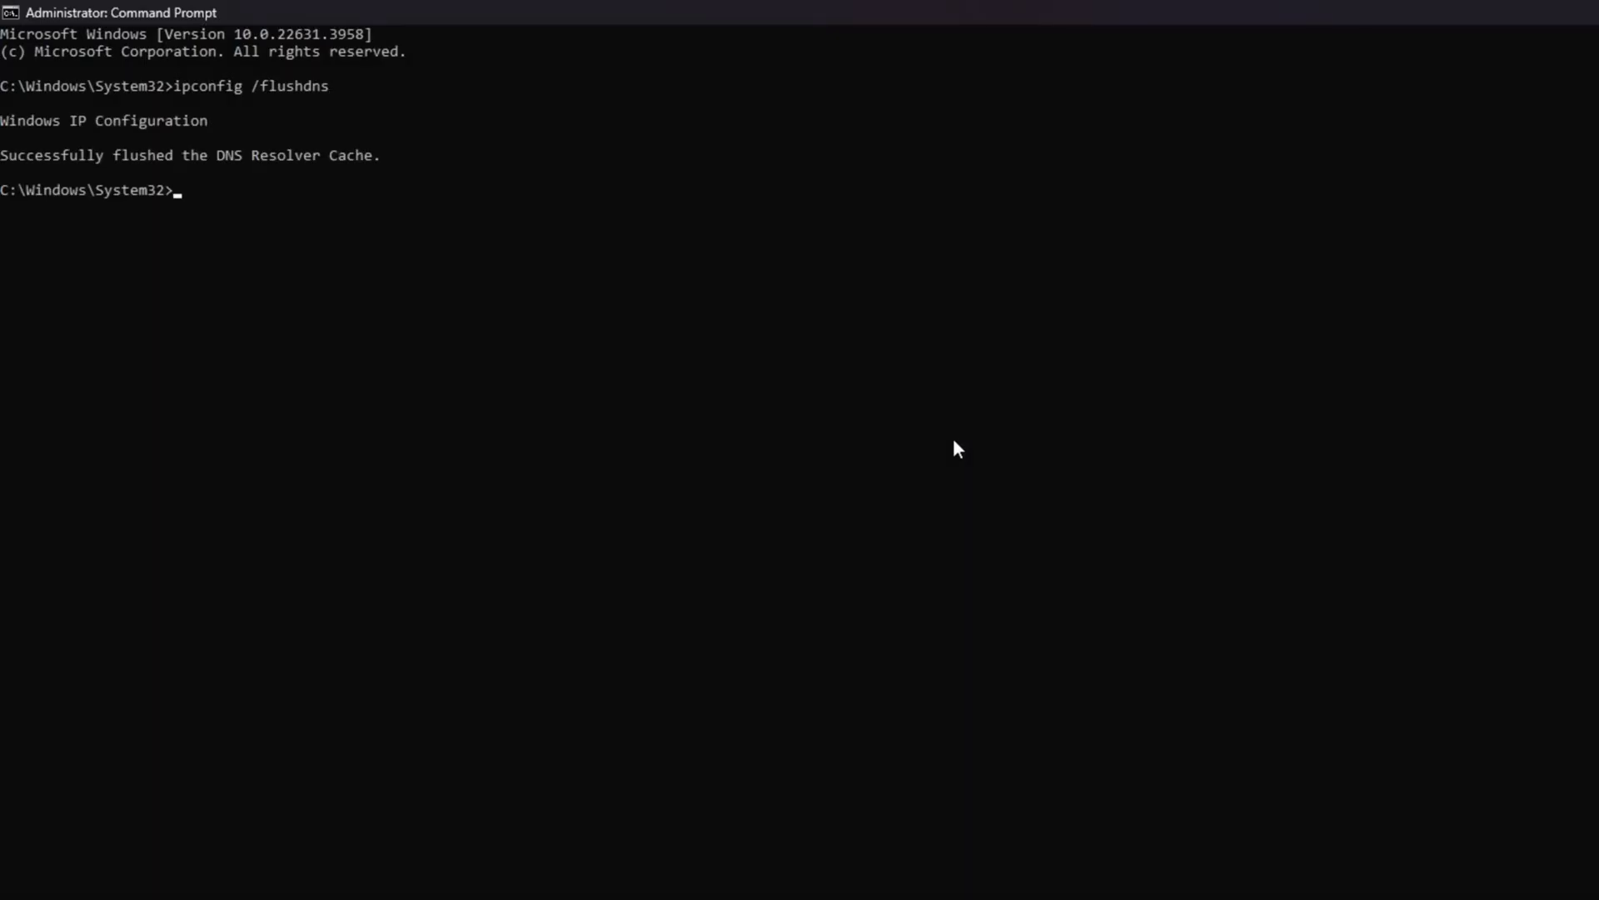
{"action": "left_click_drag", "start_coordinate": [403, 173], "coordinate": [3, 159]}
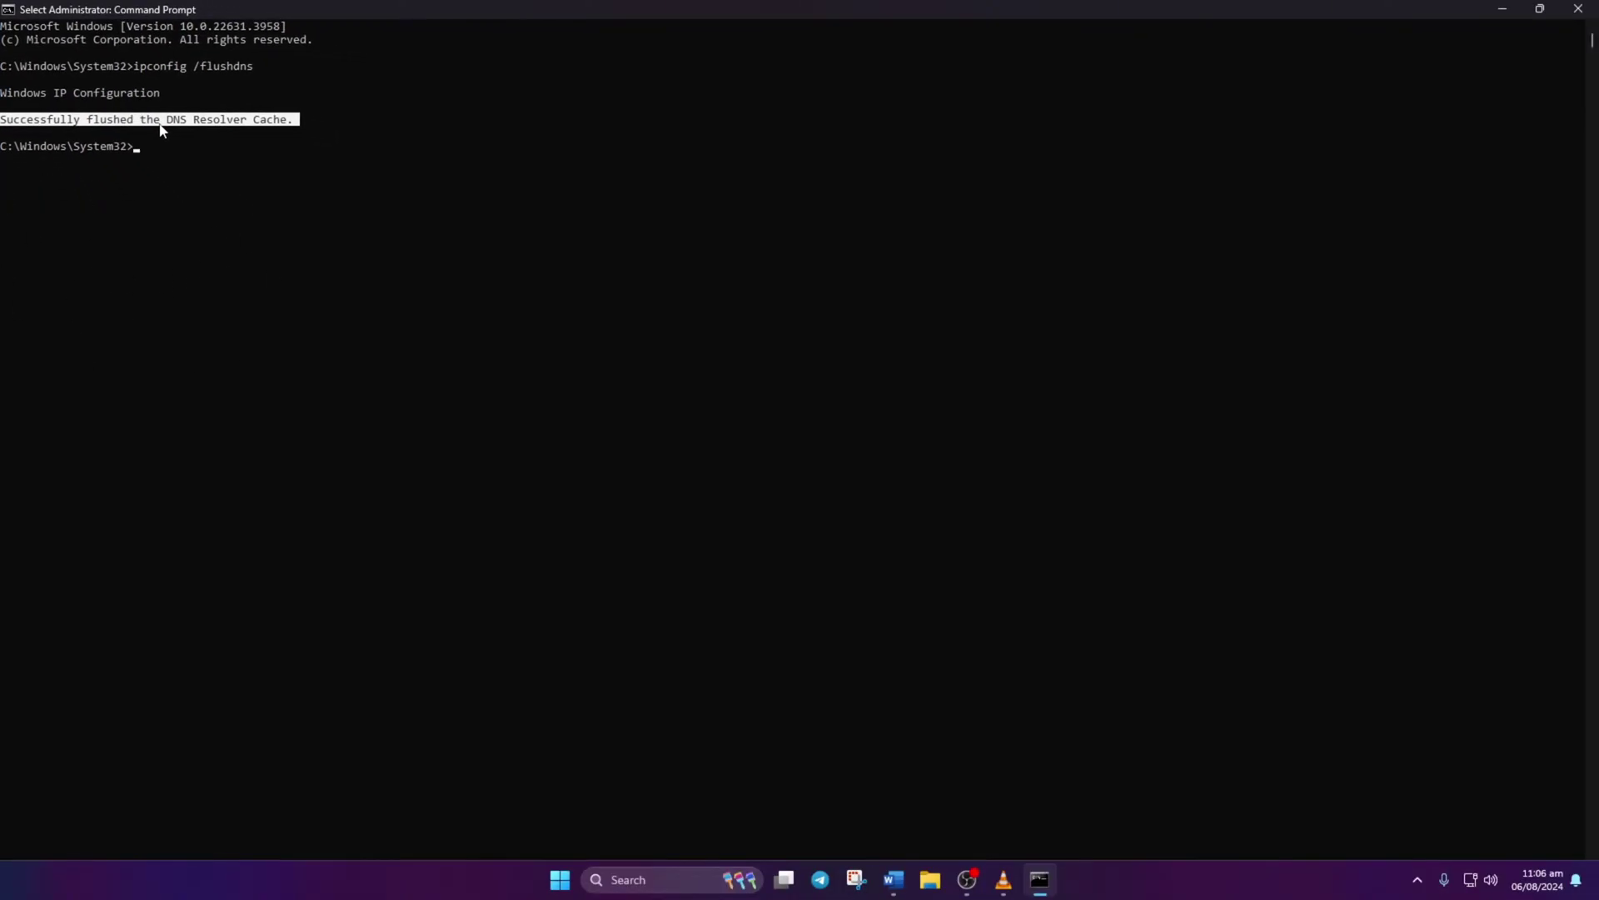
Step: Close the admin window, open a regular Command Prompt, and ping 1.1.1.1, marking its round-trip times
{"action": "left_click", "coordinate": [1578, 9]}
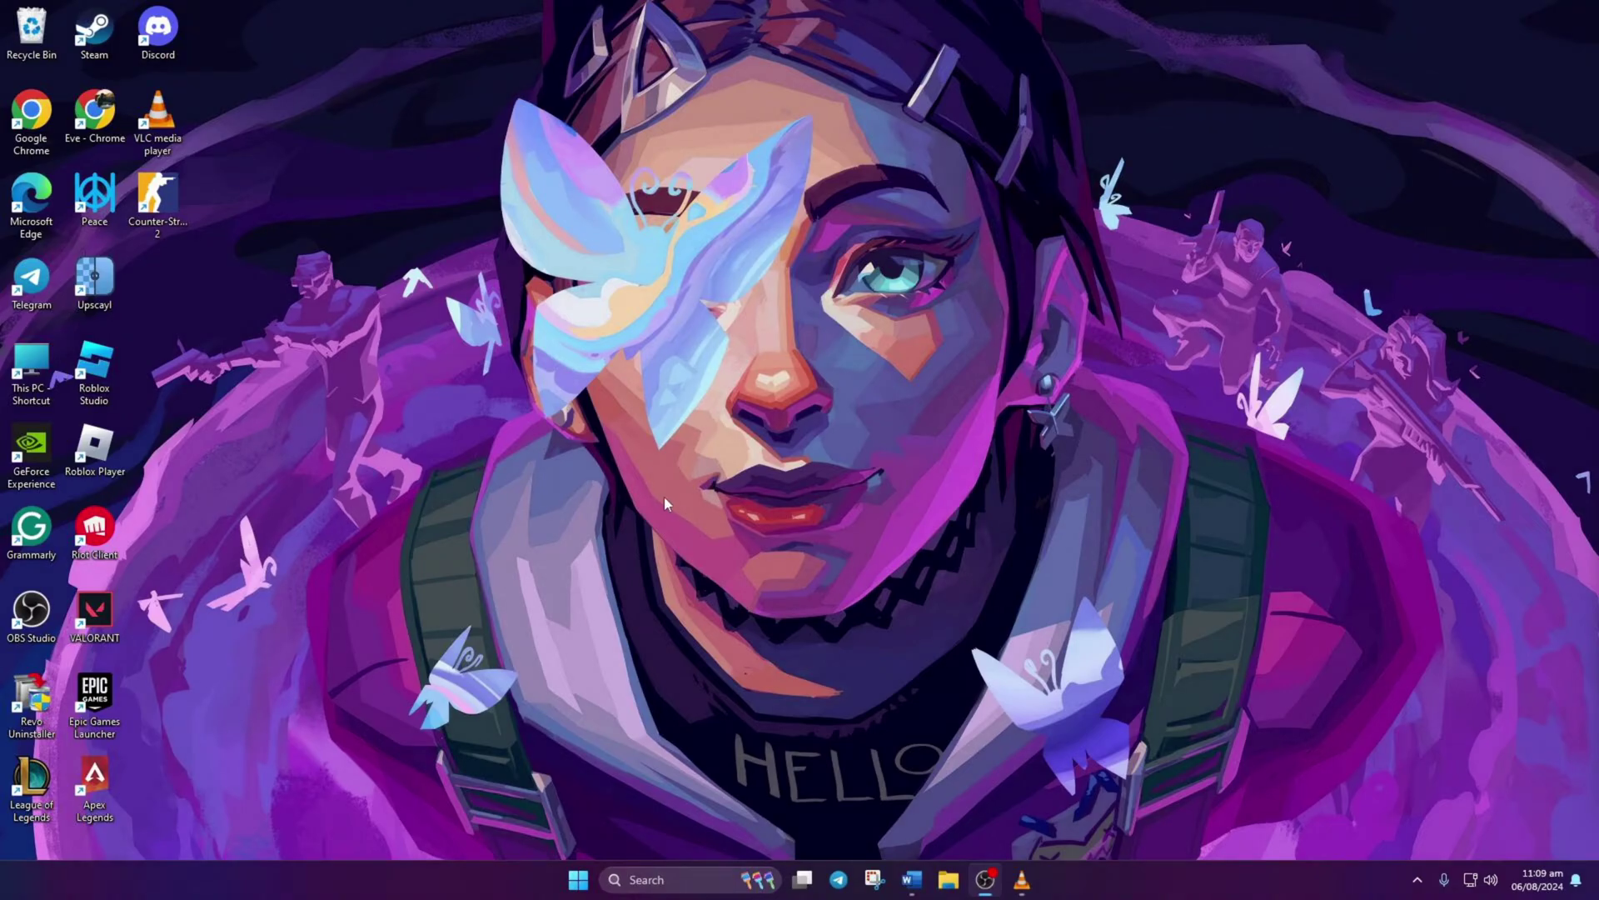
{"action": "left_click", "coordinate": [690, 880]}
{"action": "type", "text": "cmd"}
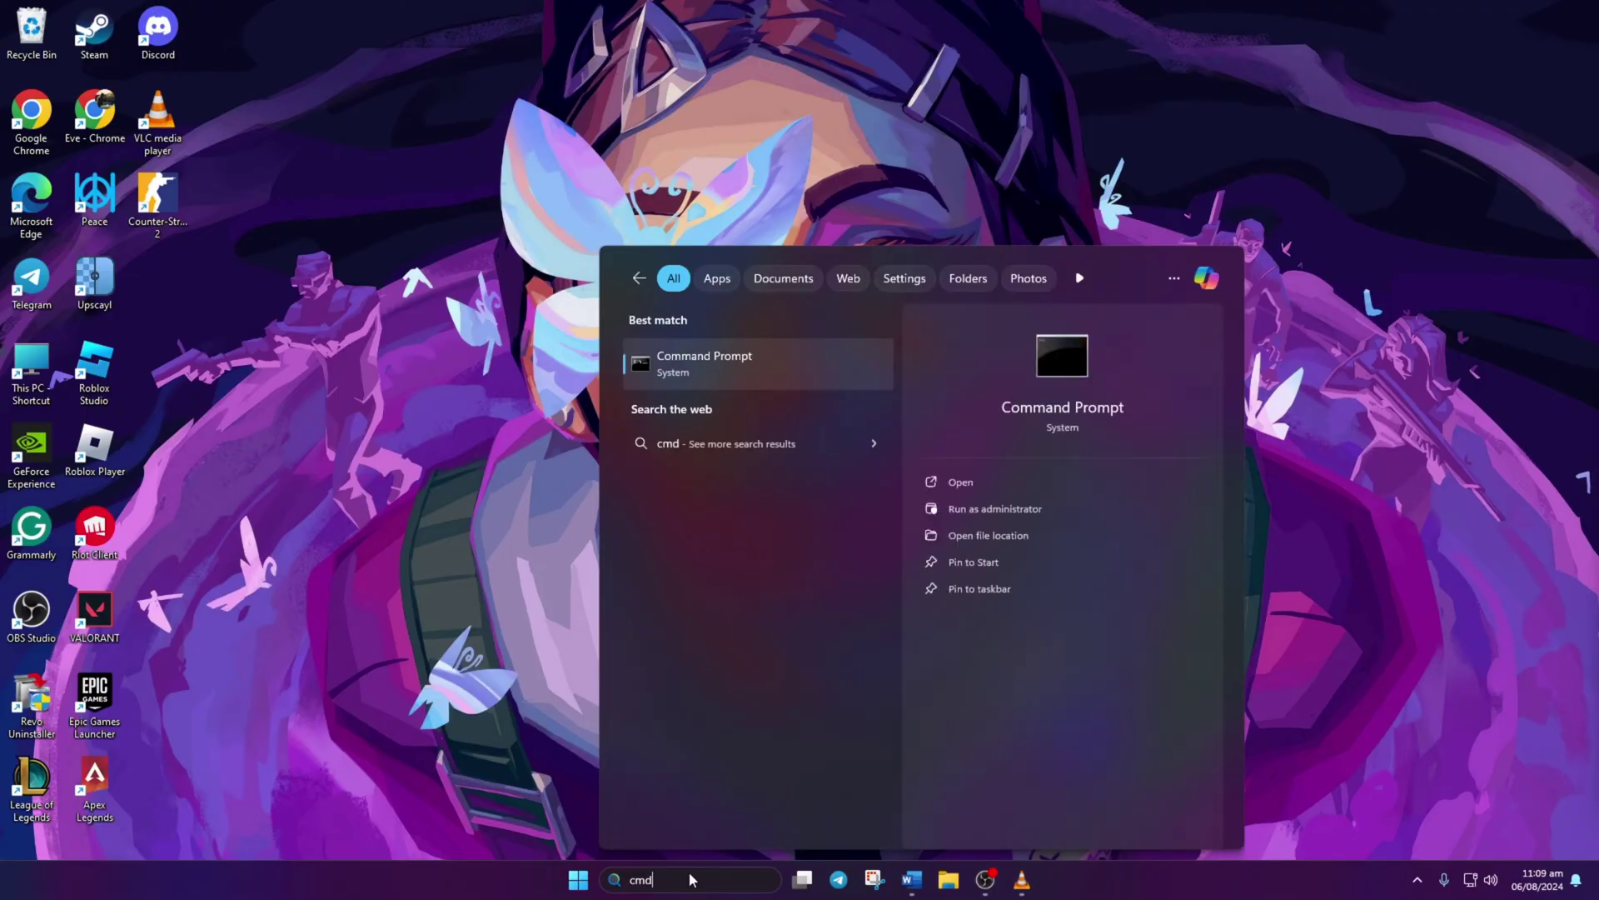
{"action": "left_click", "coordinate": [713, 360]}
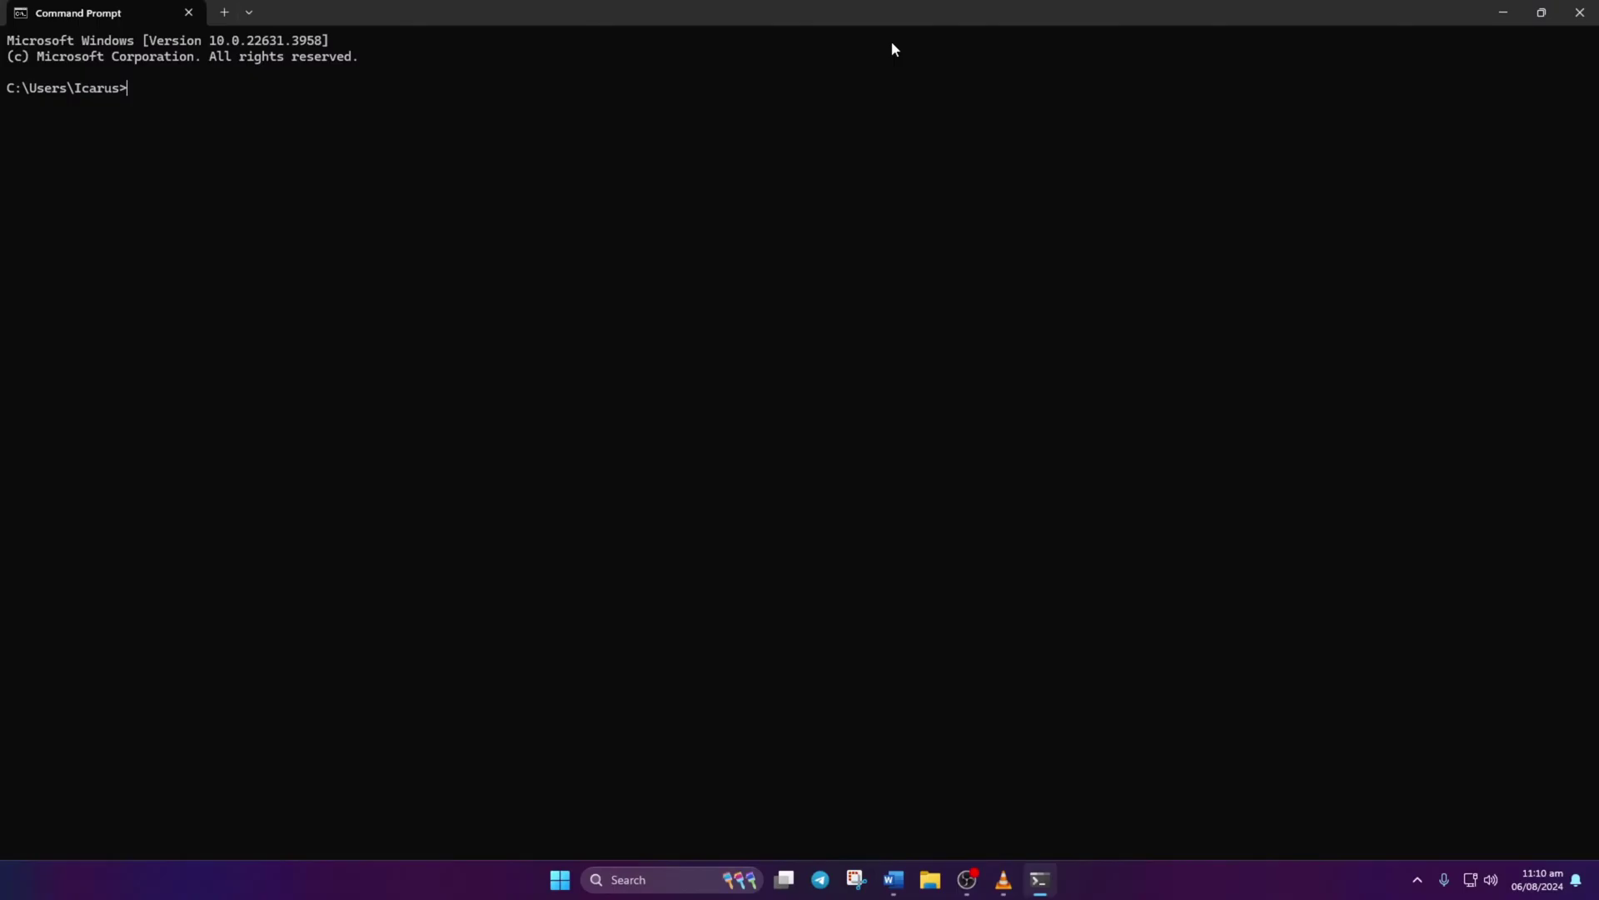
{"action": "type", "text": "ping 1.1.1.1"}
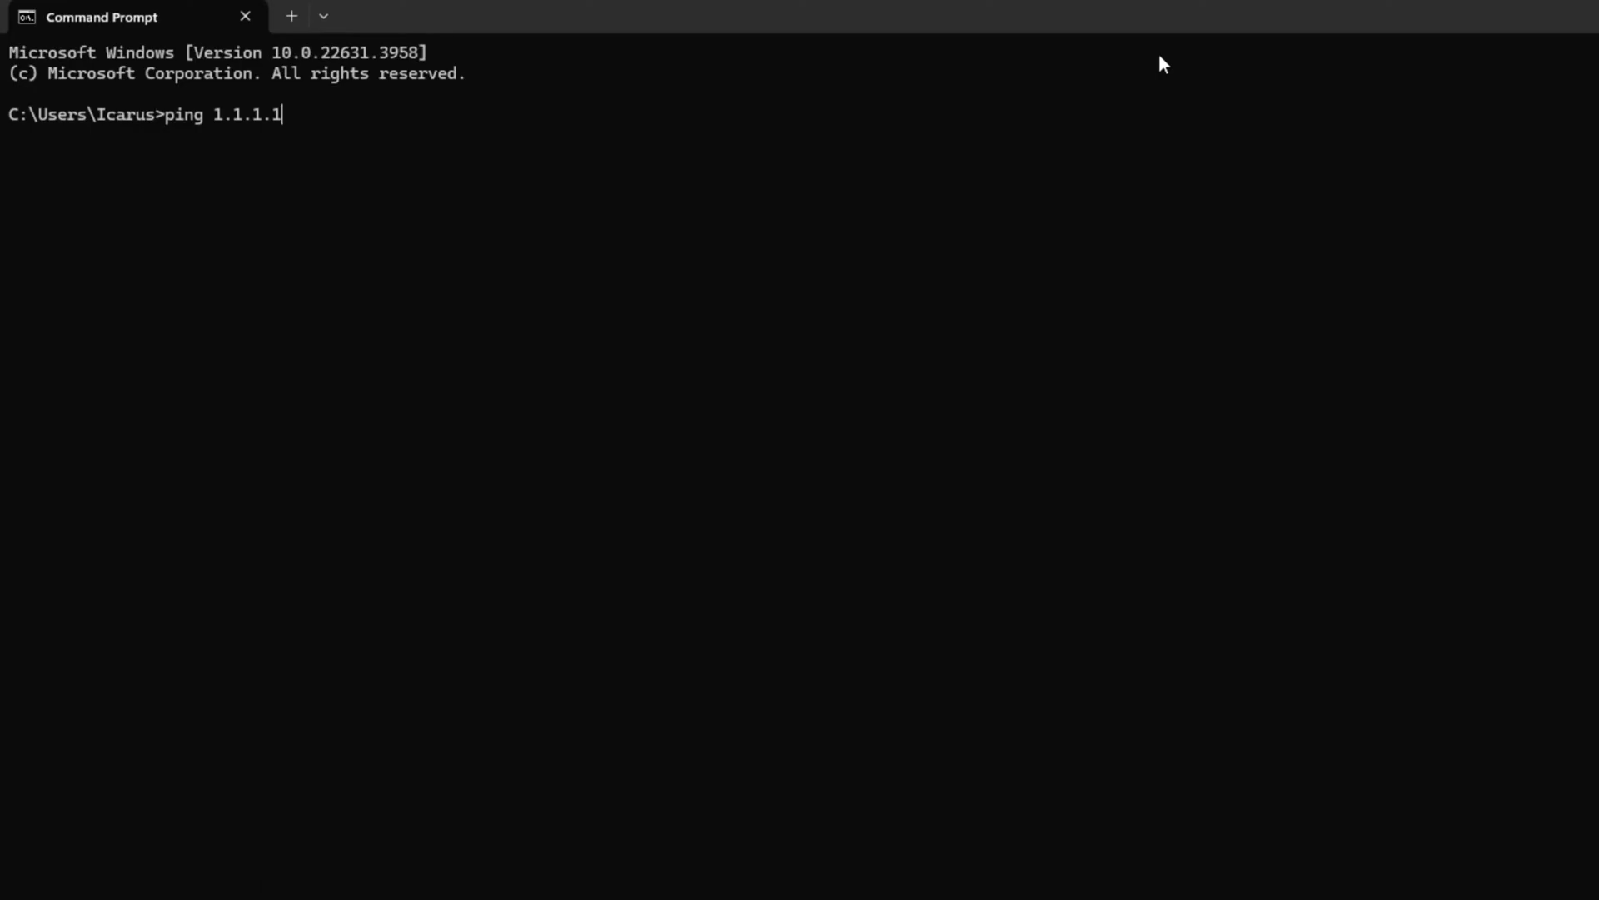
{"action": "key", "text": "Return"}
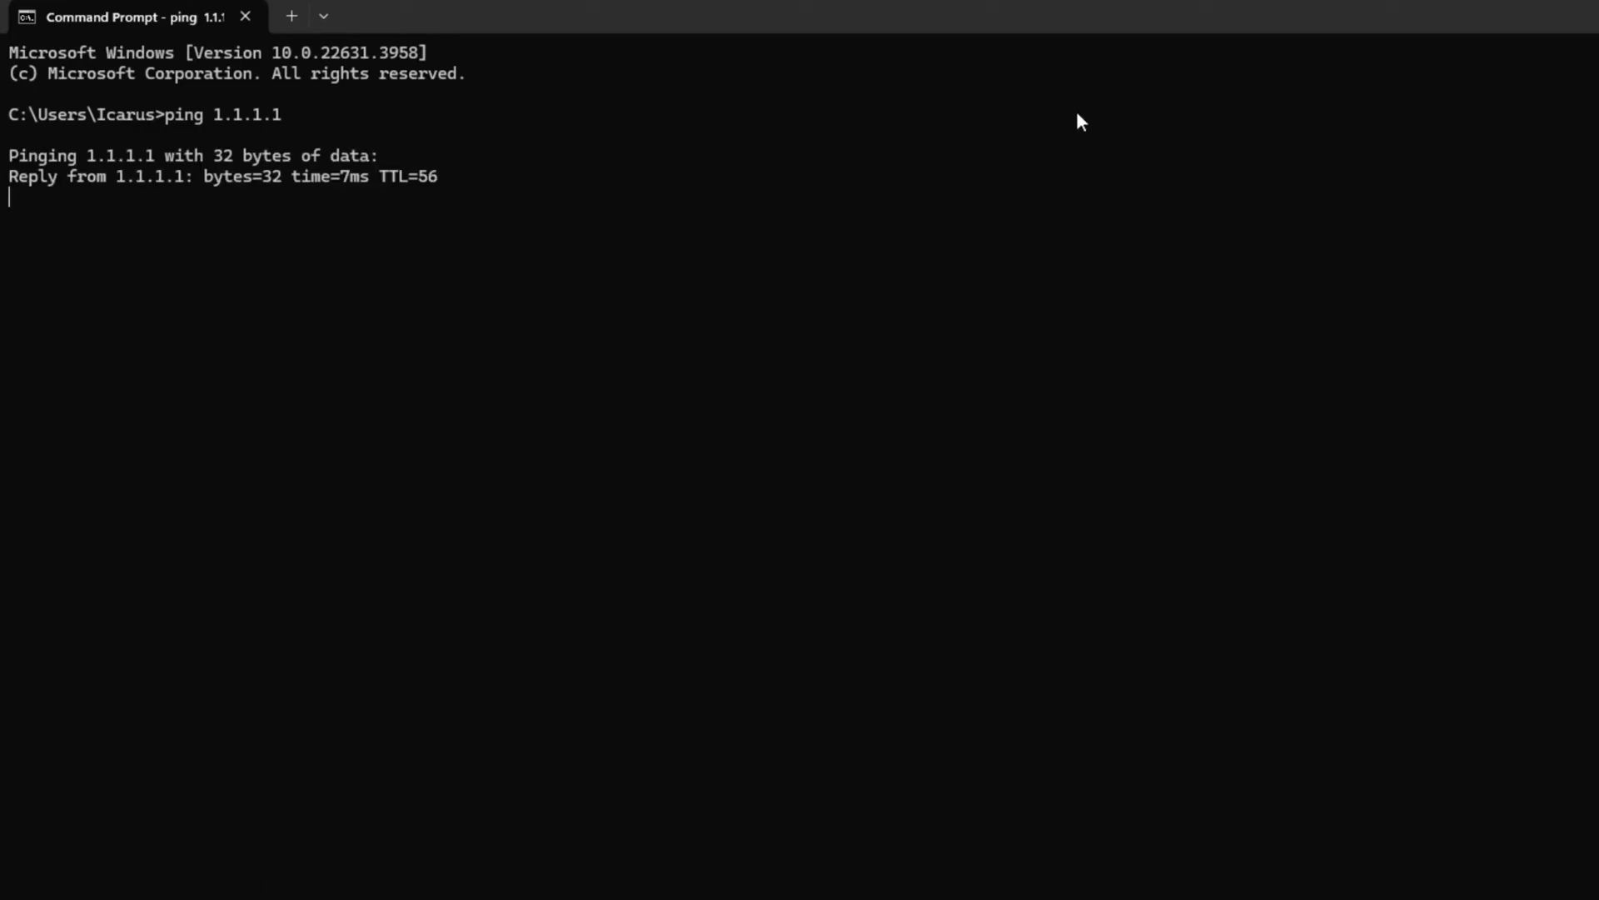
{"action": "left_click_drag", "start_coordinate": [30, 341], "coordinate": [483, 341]}
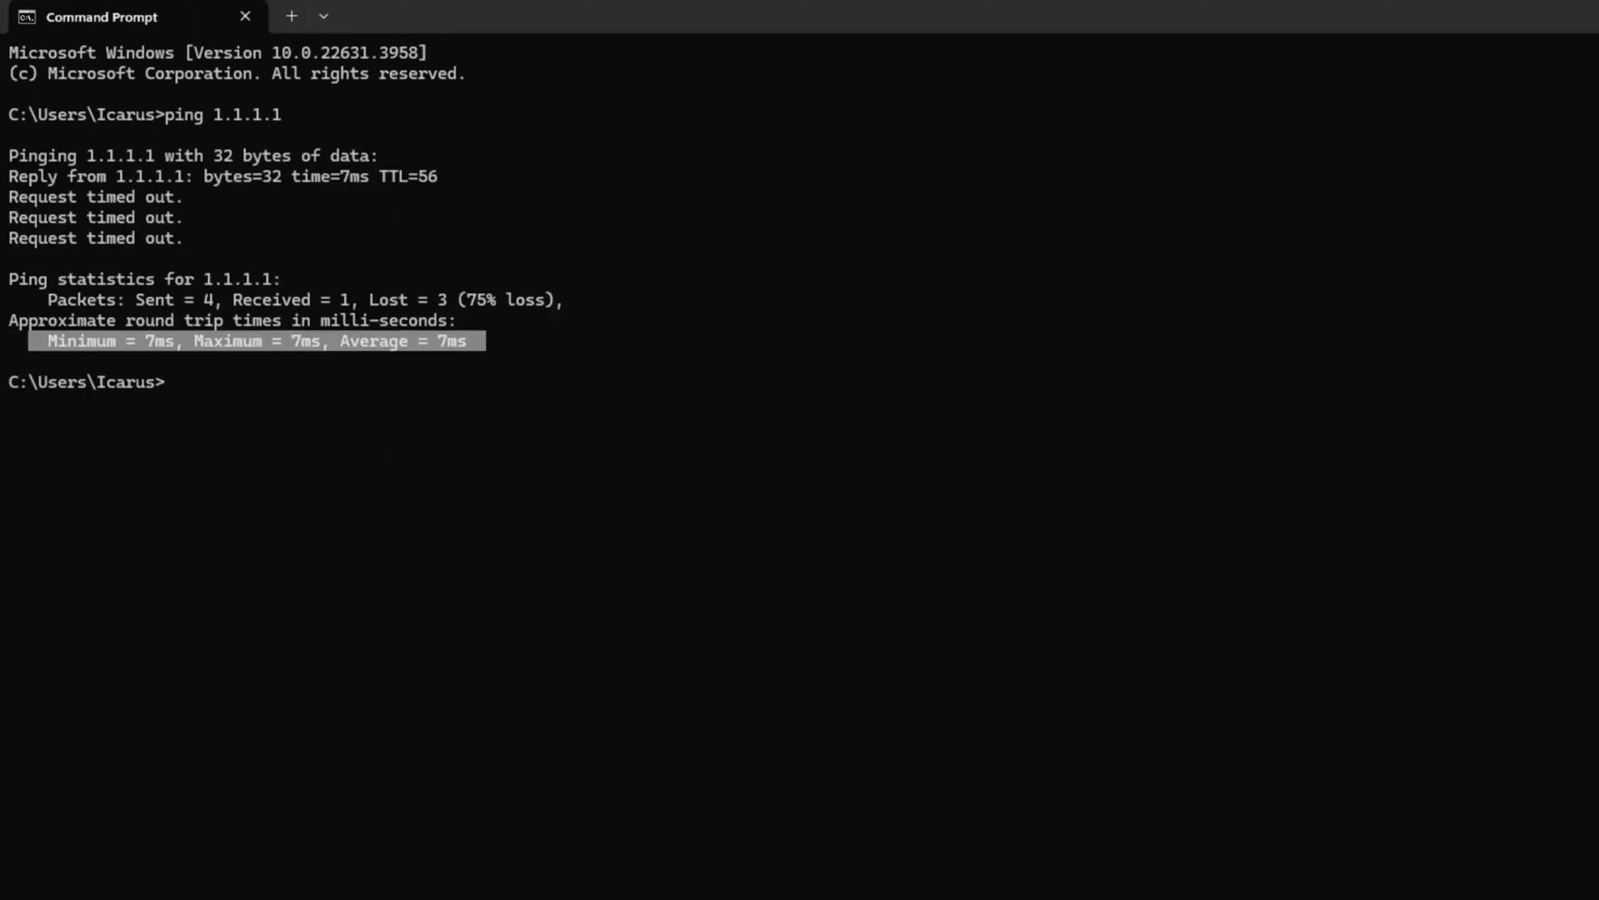
Step: Ping 8.8.8.8 and mark its round-trip times for comparison
{"action": "left_click", "coordinate": [221, 384]}
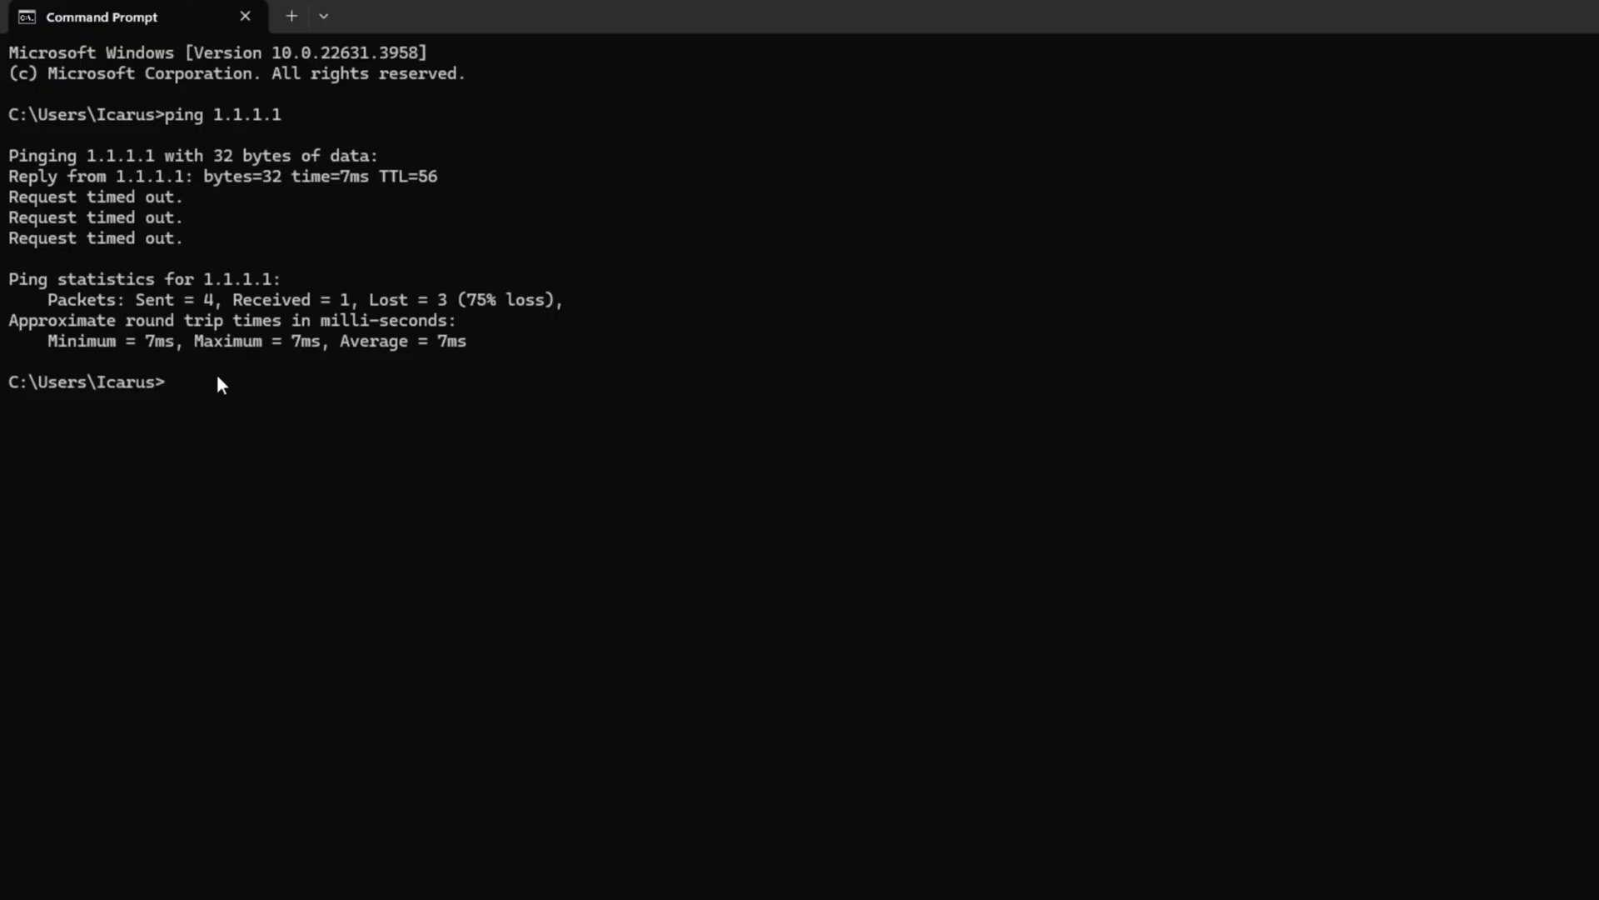
{"action": "type", "text": "ping 8.8.8.8"}
{"action": "key", "text": "Return"}
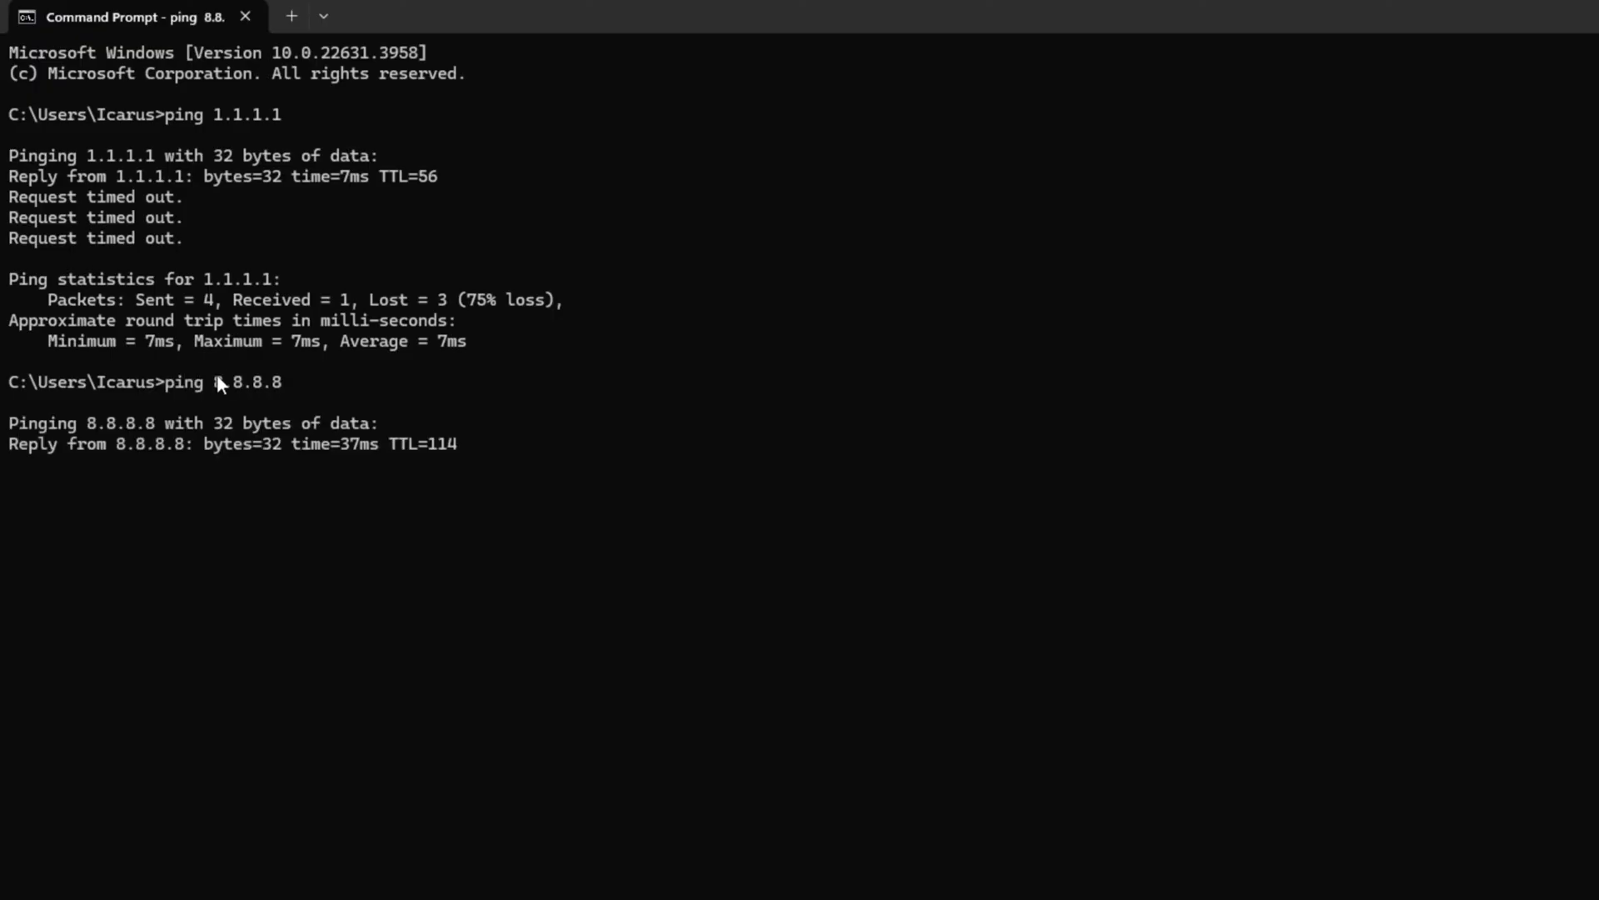
{"action": "left_click_drag", "start_coordinate": [507, 618], "coordinate": [62, 613]}
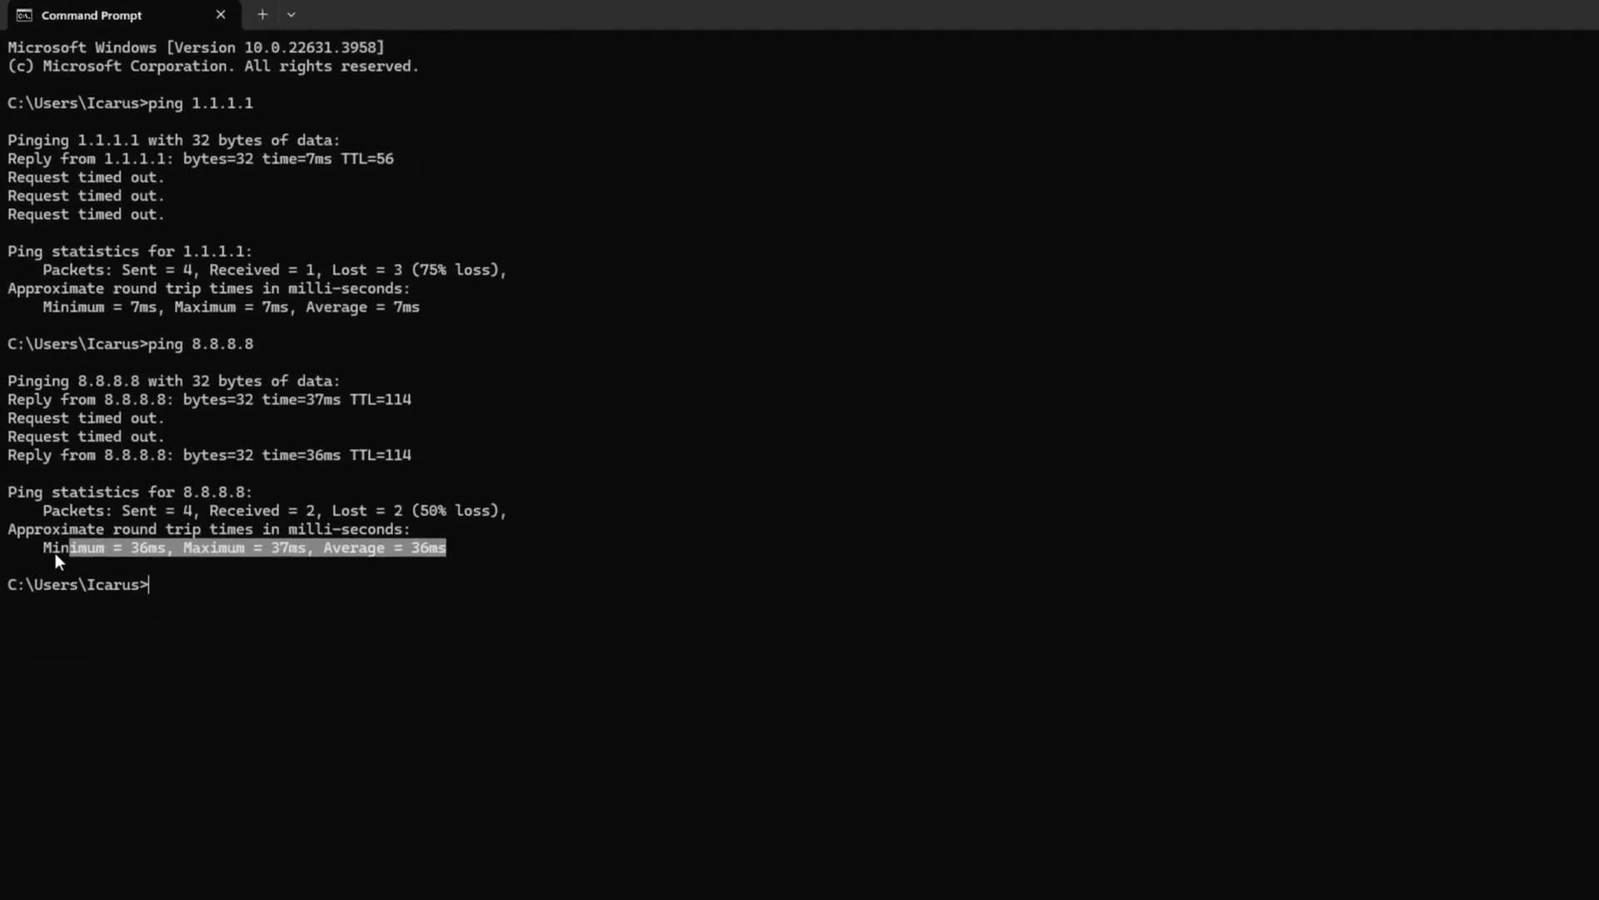
{"action": "key", "text": "super"}
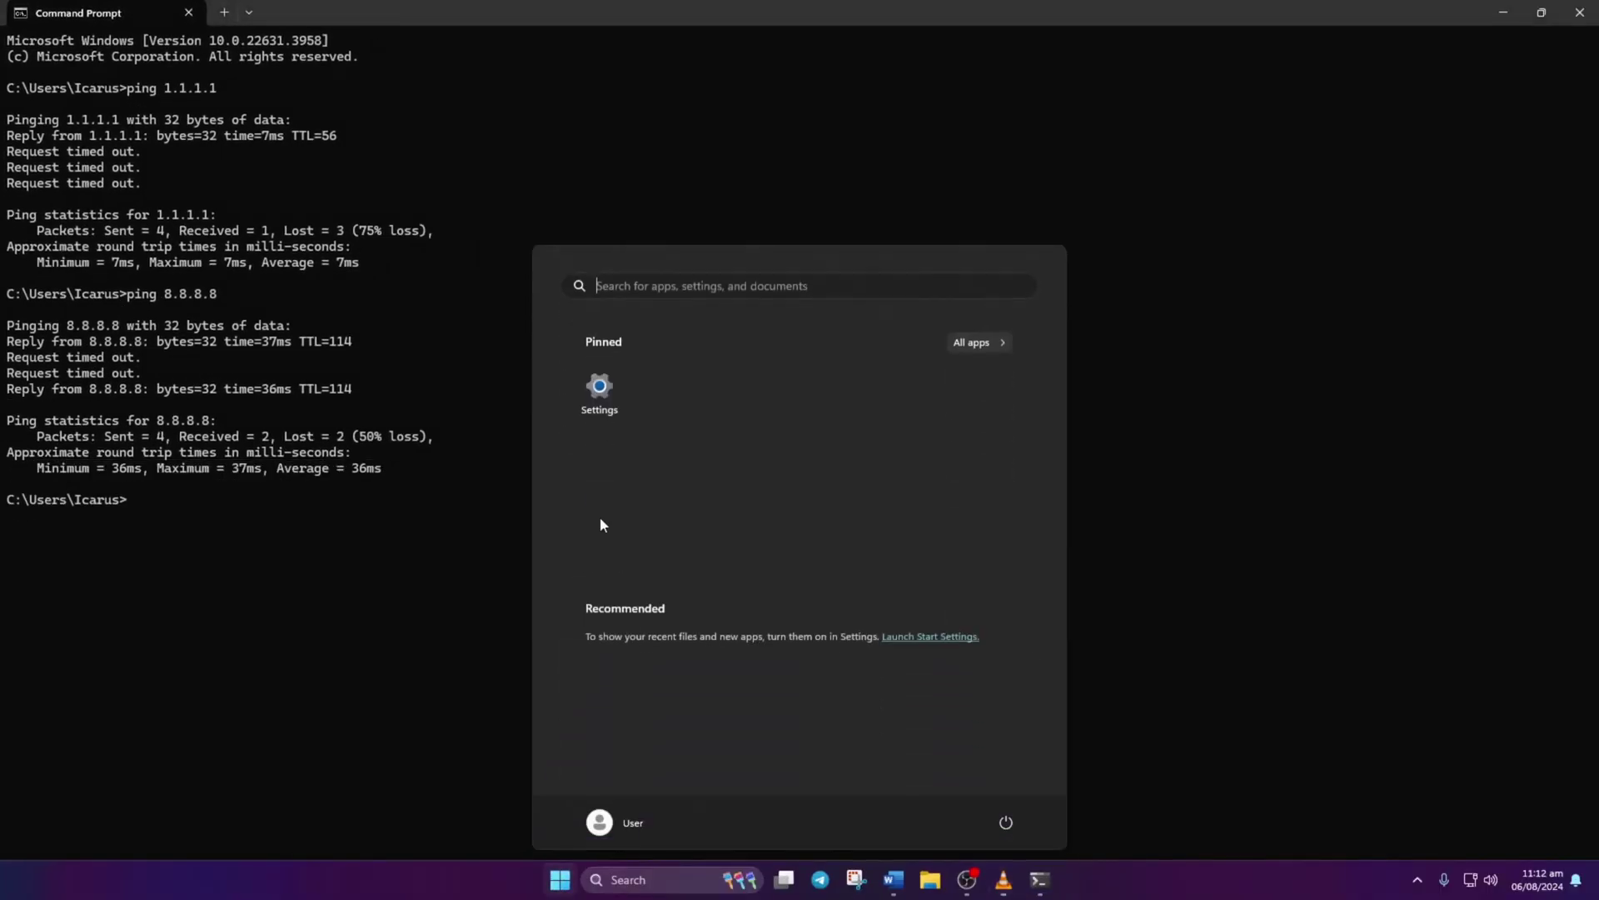
Step: Open the Ethernet connection's DNS settings and switch to Manual with IPv4 enabled
{"action": "left_click", "coordinate": [600, 387]}
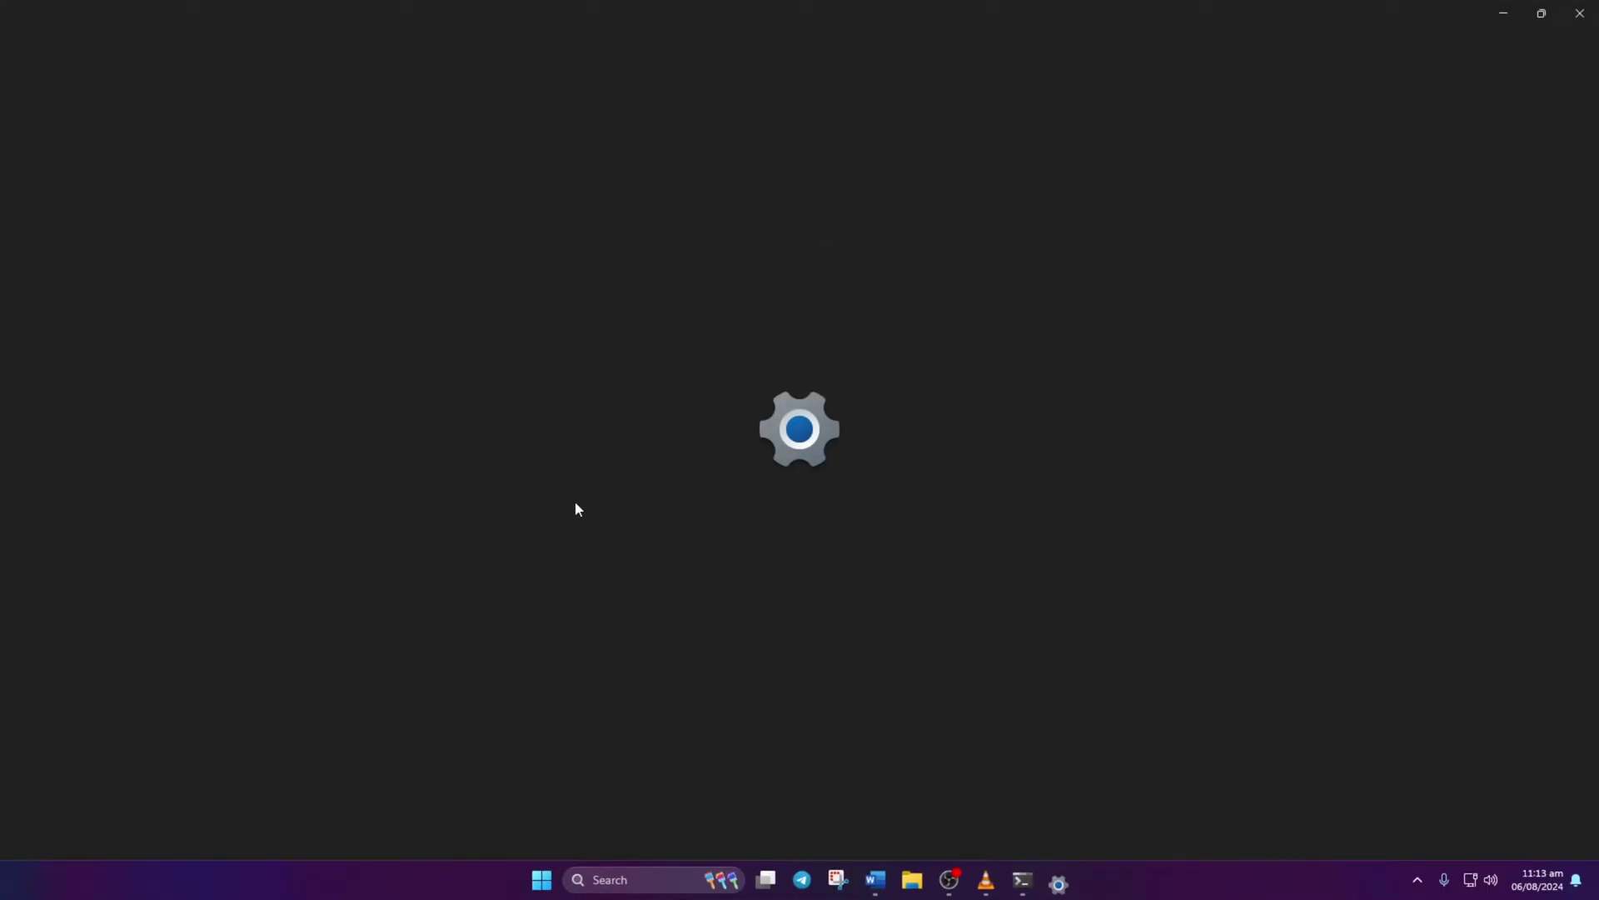
{"action": "left_click", "coordinate": [131, 317]}
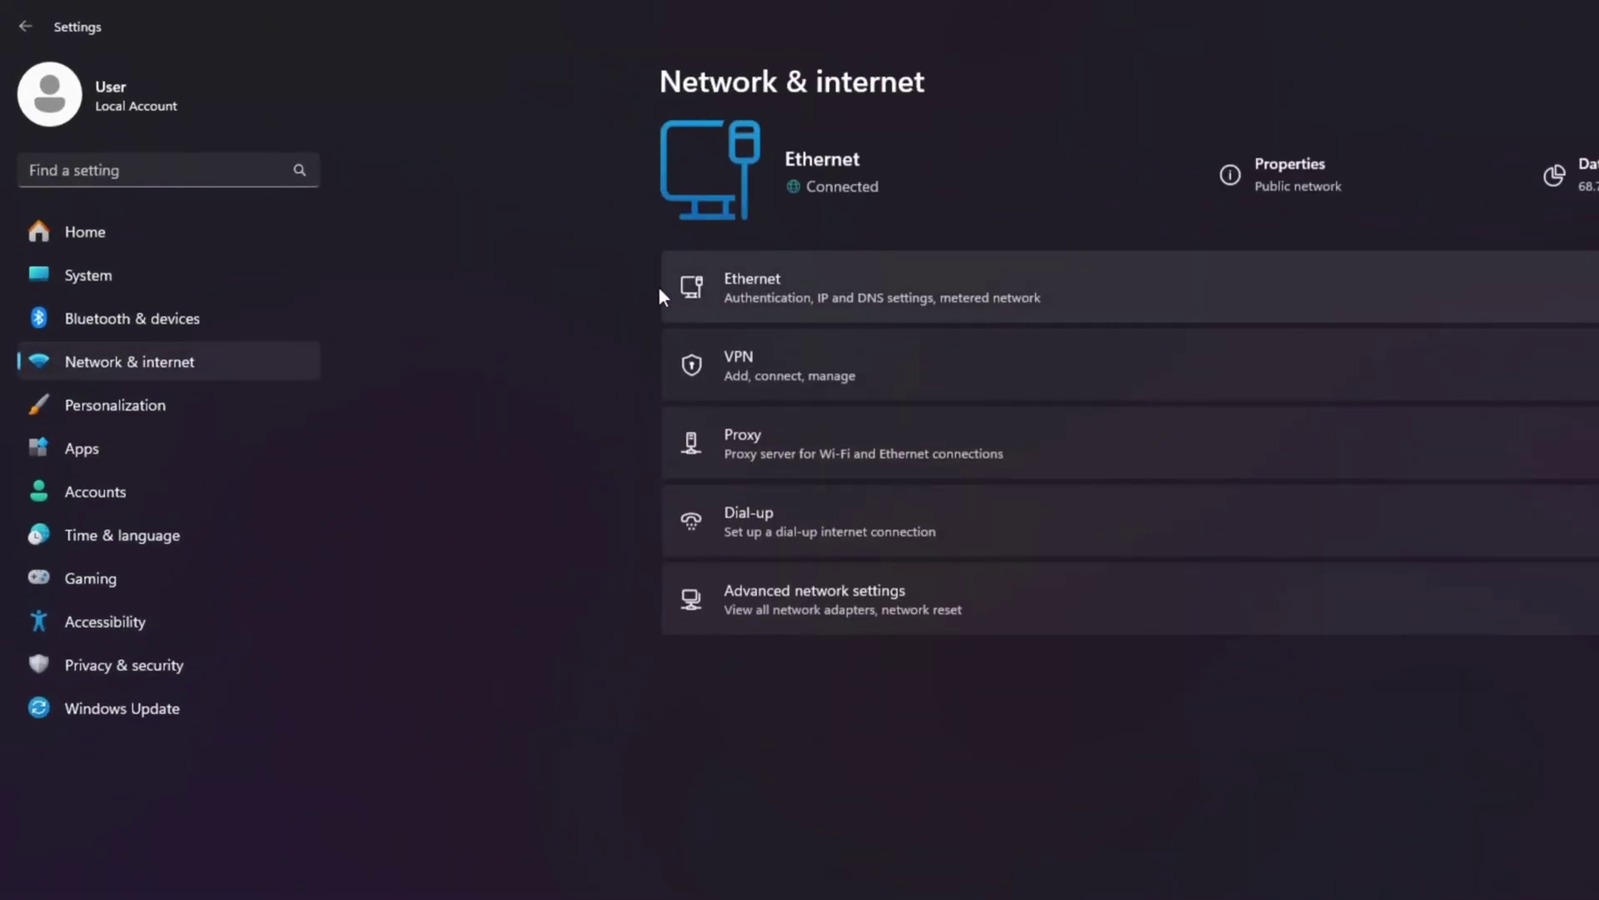
{"action": "left_click", "coordinate": [908, 287]}
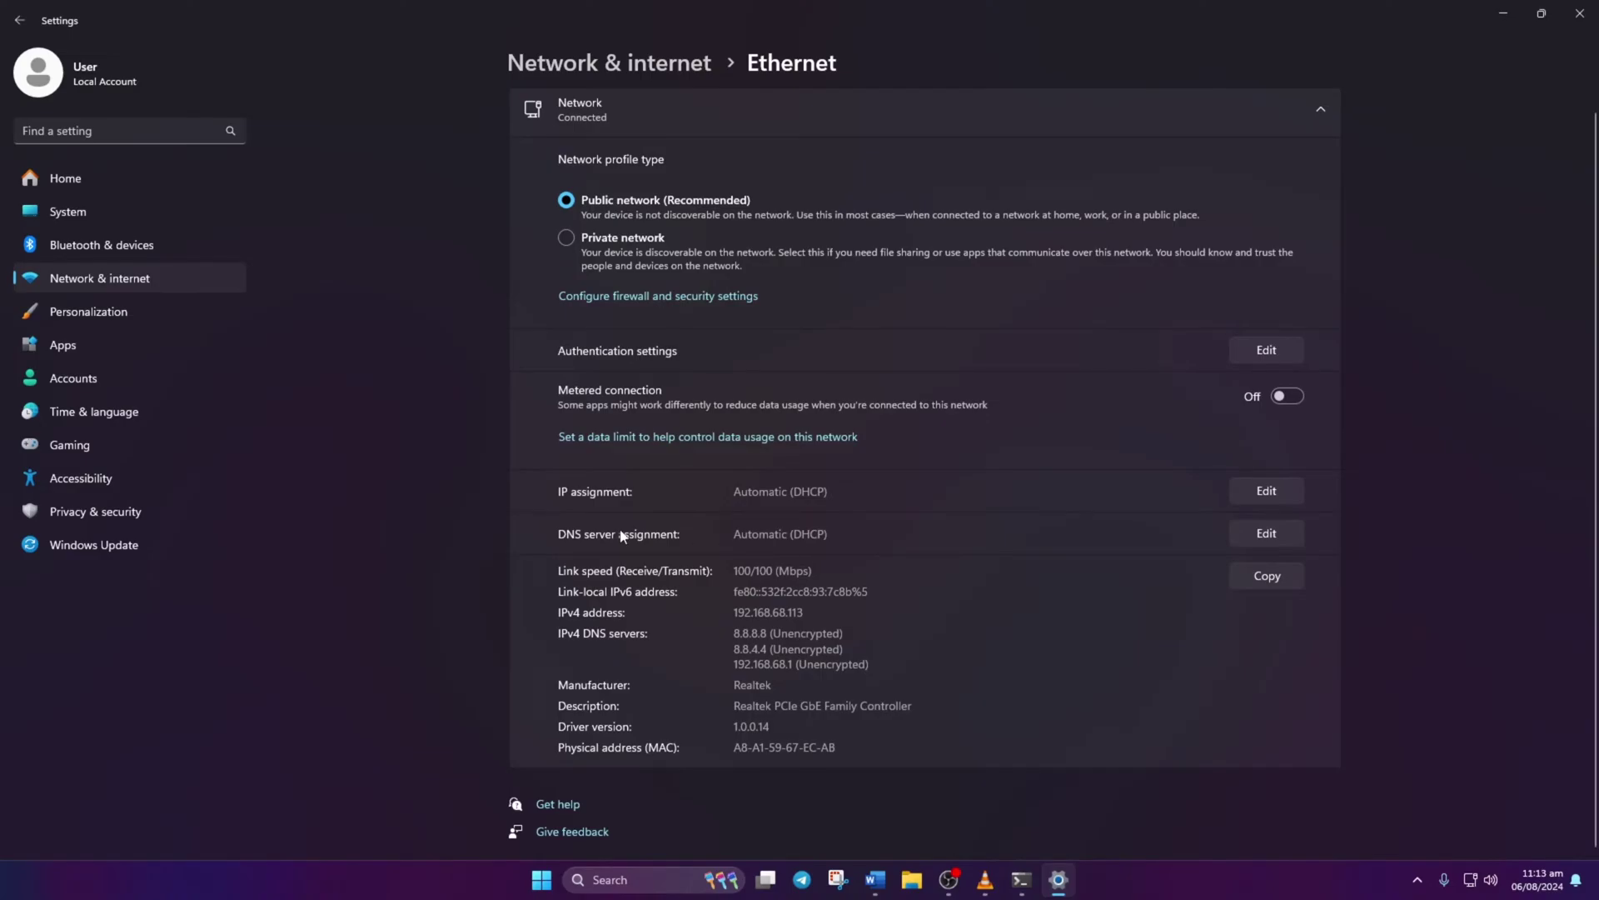
{"action": "left_click", "coordinate": [1268, 534]}
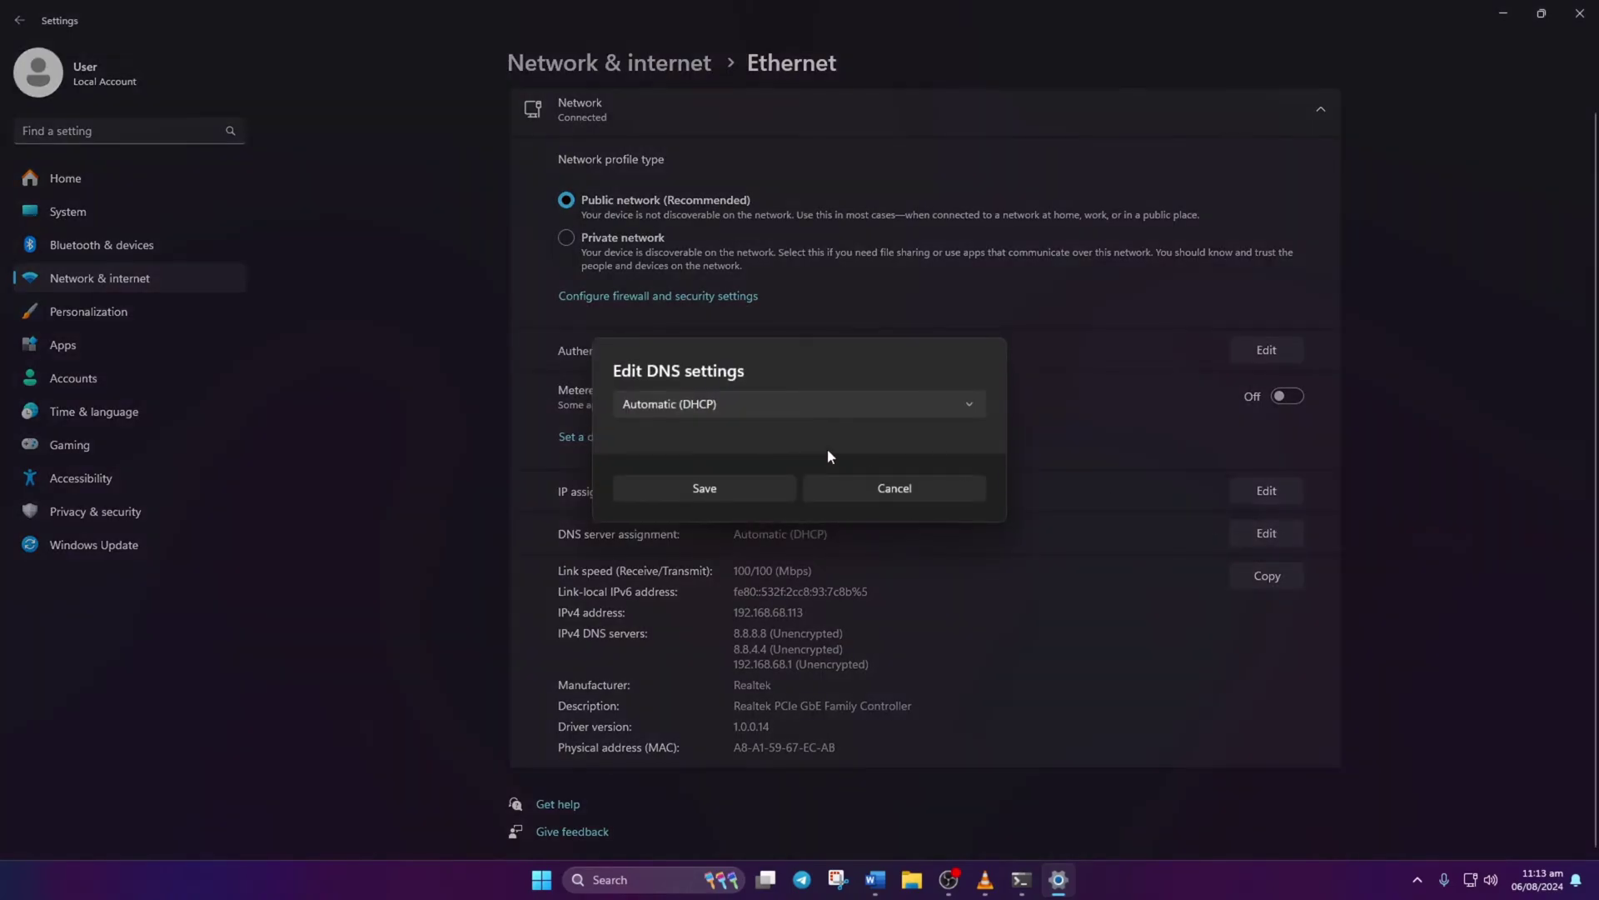
{"action": "left_click", "coordinate": [783, 403]}
{"action": "left_click", "coordinate": [732, 430]}
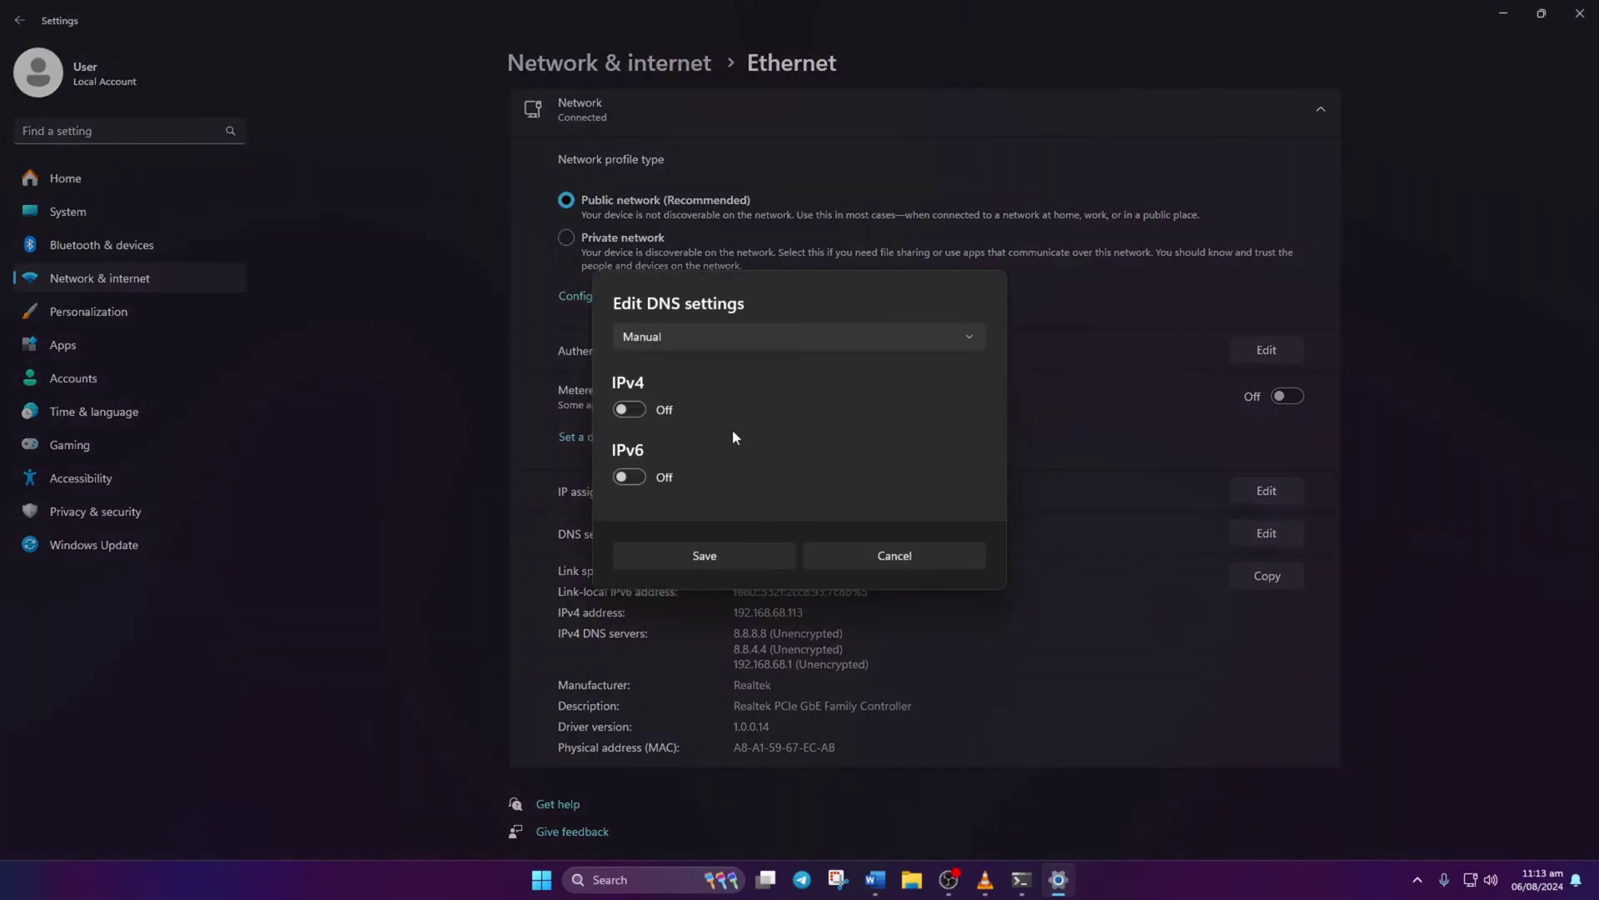
{"action": "left_click", "coordinate": [631, 409]}
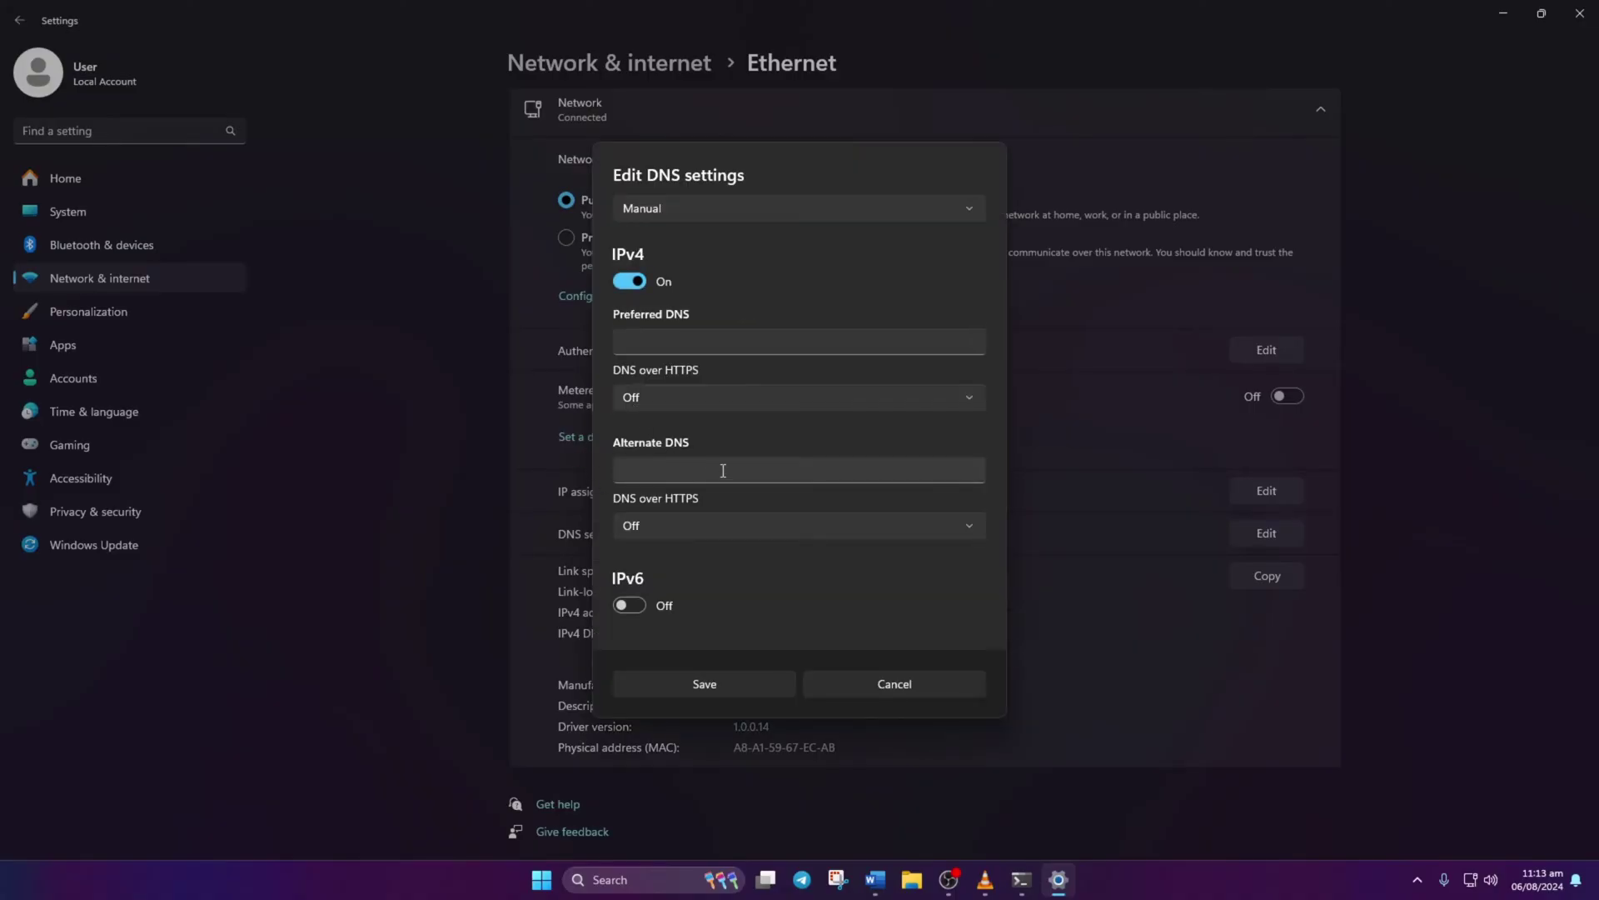
Step: Enter 1.1.1.1 as preferred and 1.0.0.1 as alternate DNS
{"action": "left_click", "coordinate": [703, 349]}
{"action": "type", "text": "1.1.1.1"}
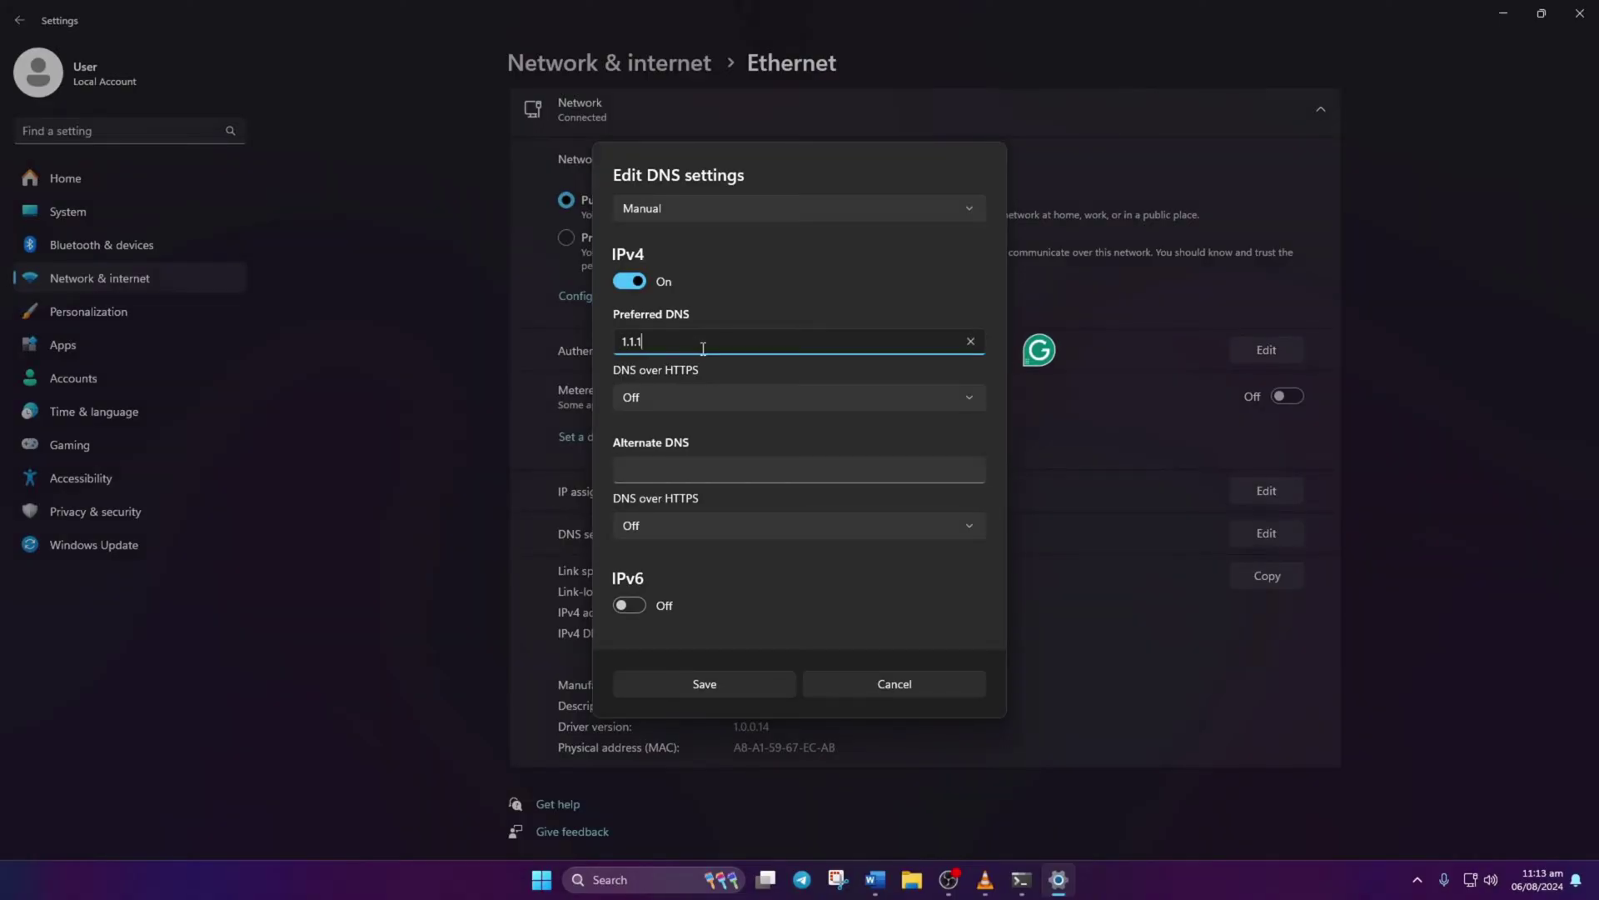
{"action": "left_click", "coordinate": [698, 466]}
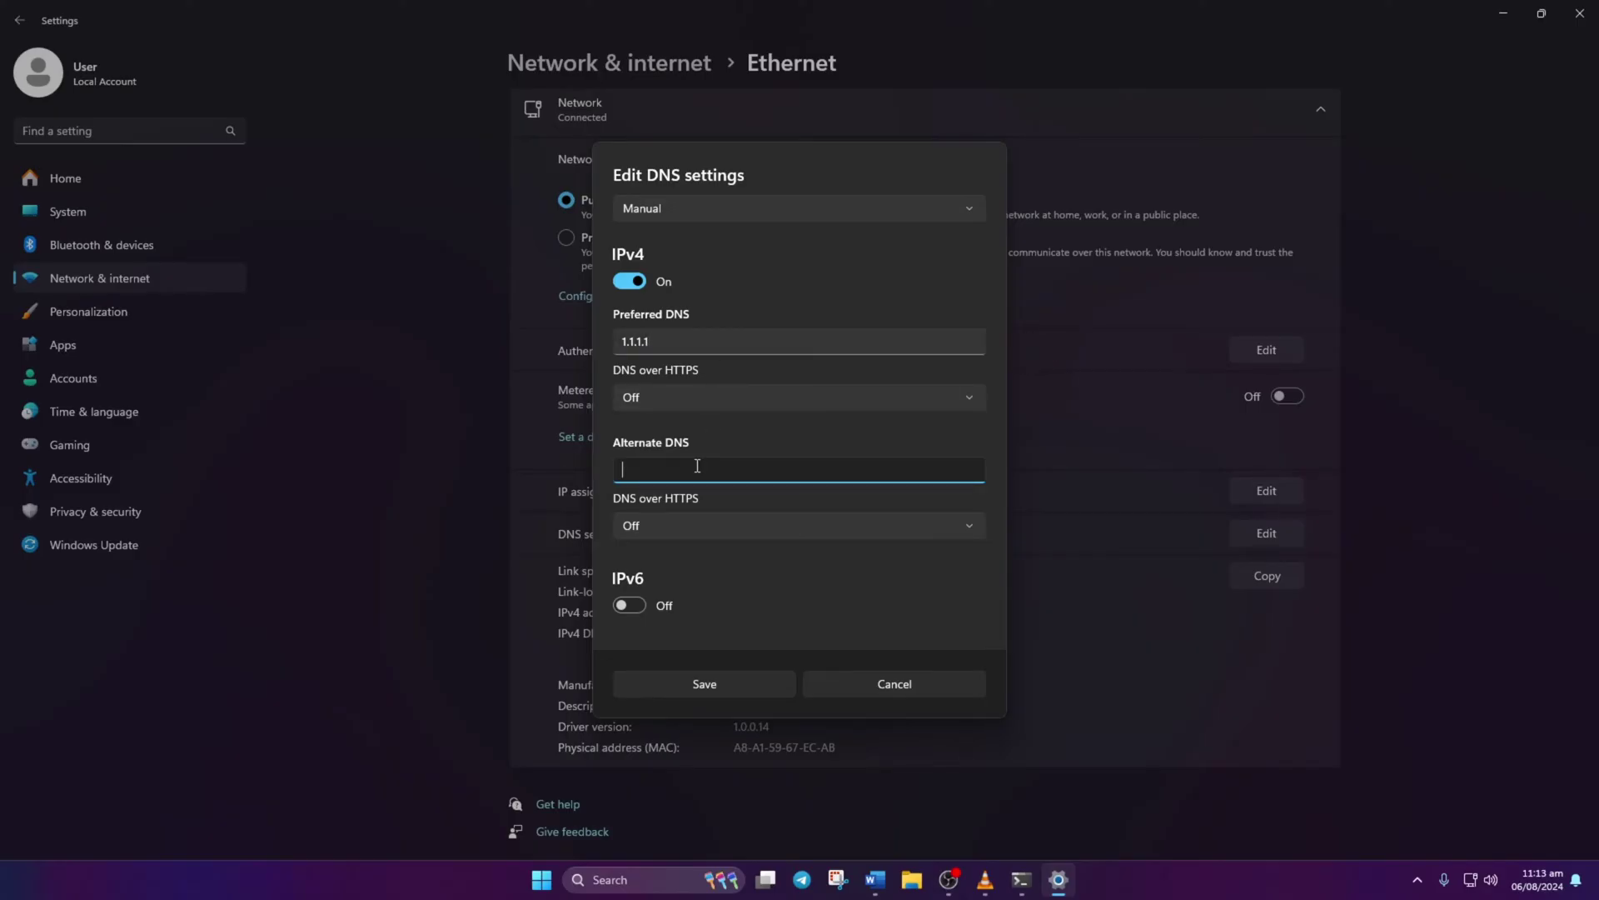
{"action": "type", "text": "1.0.0.1"}
Step: Replace the DNS servers with 8.8.8.8 preferred and 8.8.4.4 alternate, and save
{"action": "triple_click", "coordinate": [768, 341]}
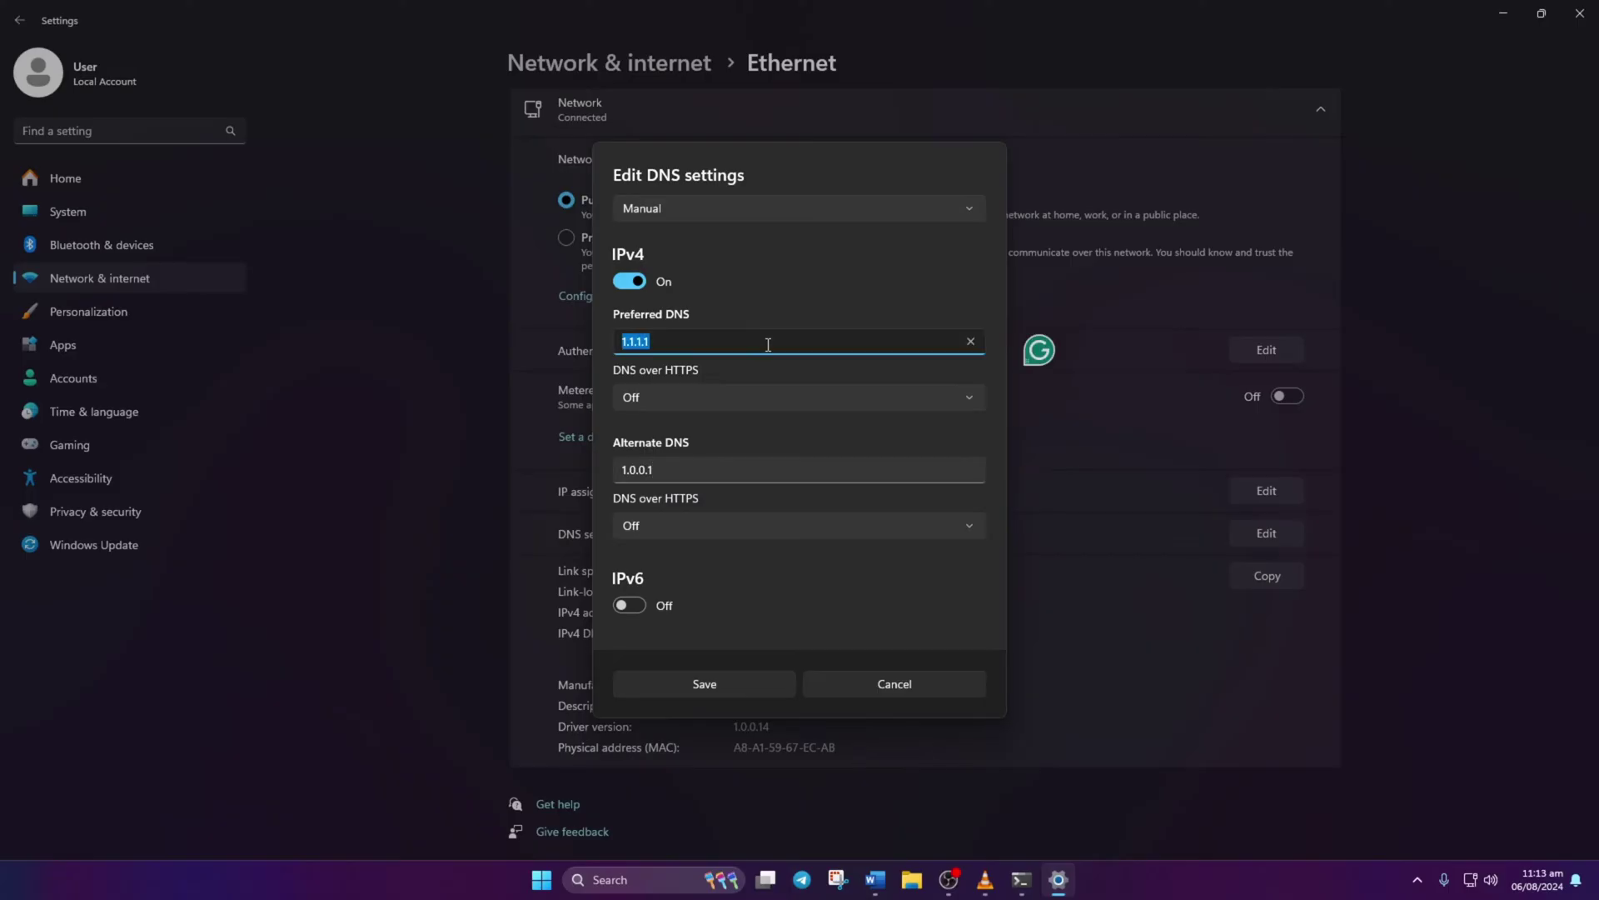
{"action": "type", "text": "8.8.8.8"}
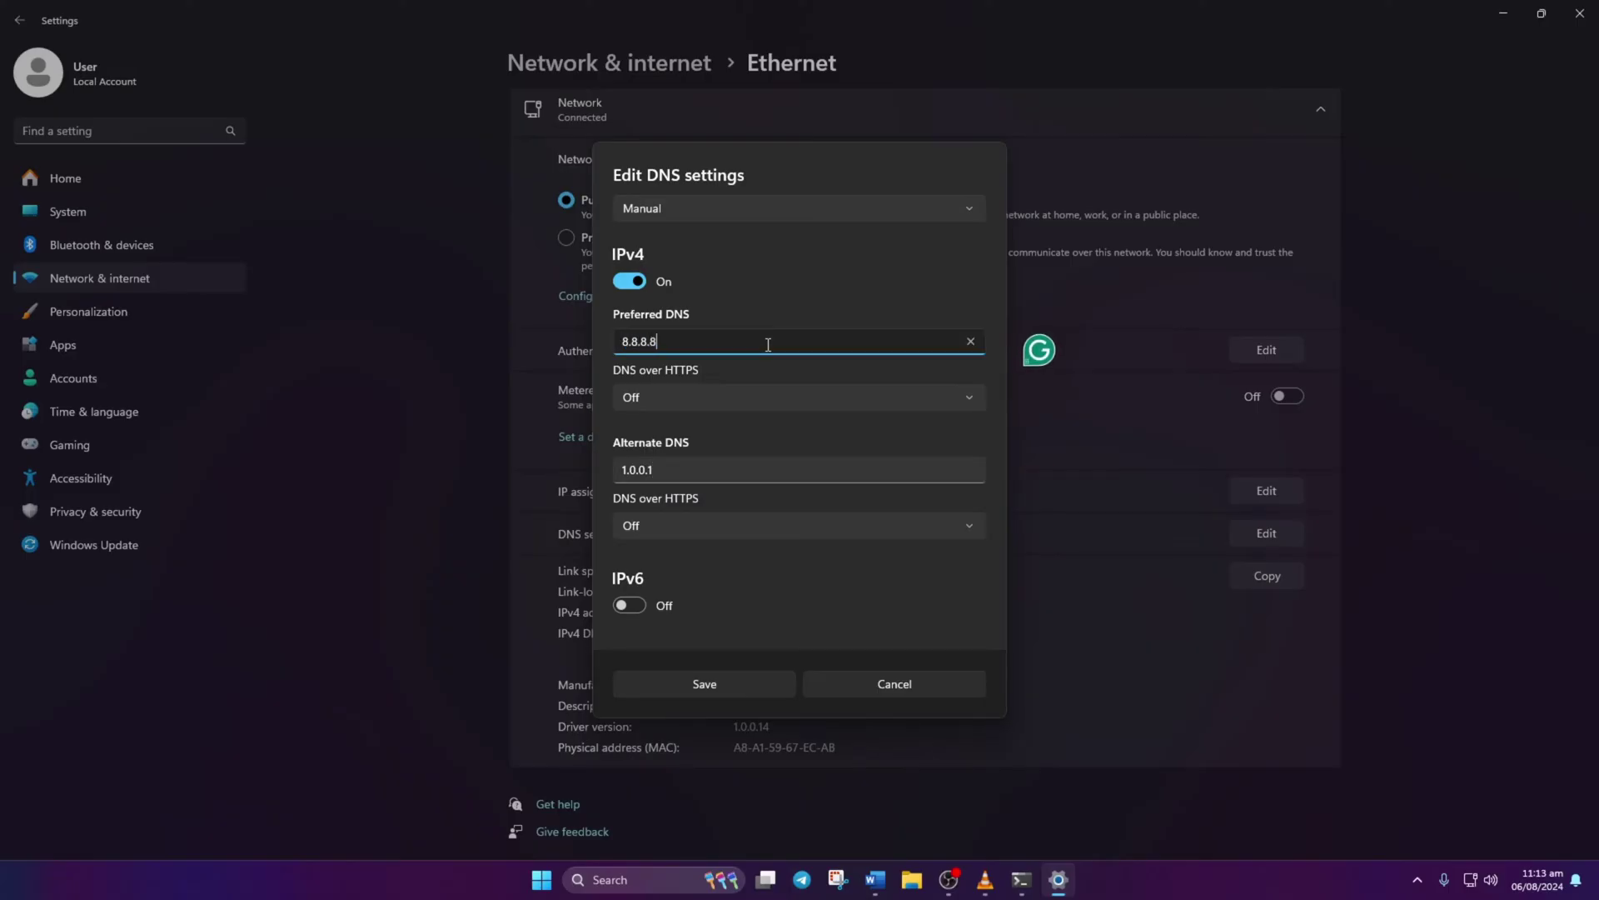
{"action": "triple_click", "coordinate": [660, 474]}
{"action": "type", "text": "8.8.4.4"}
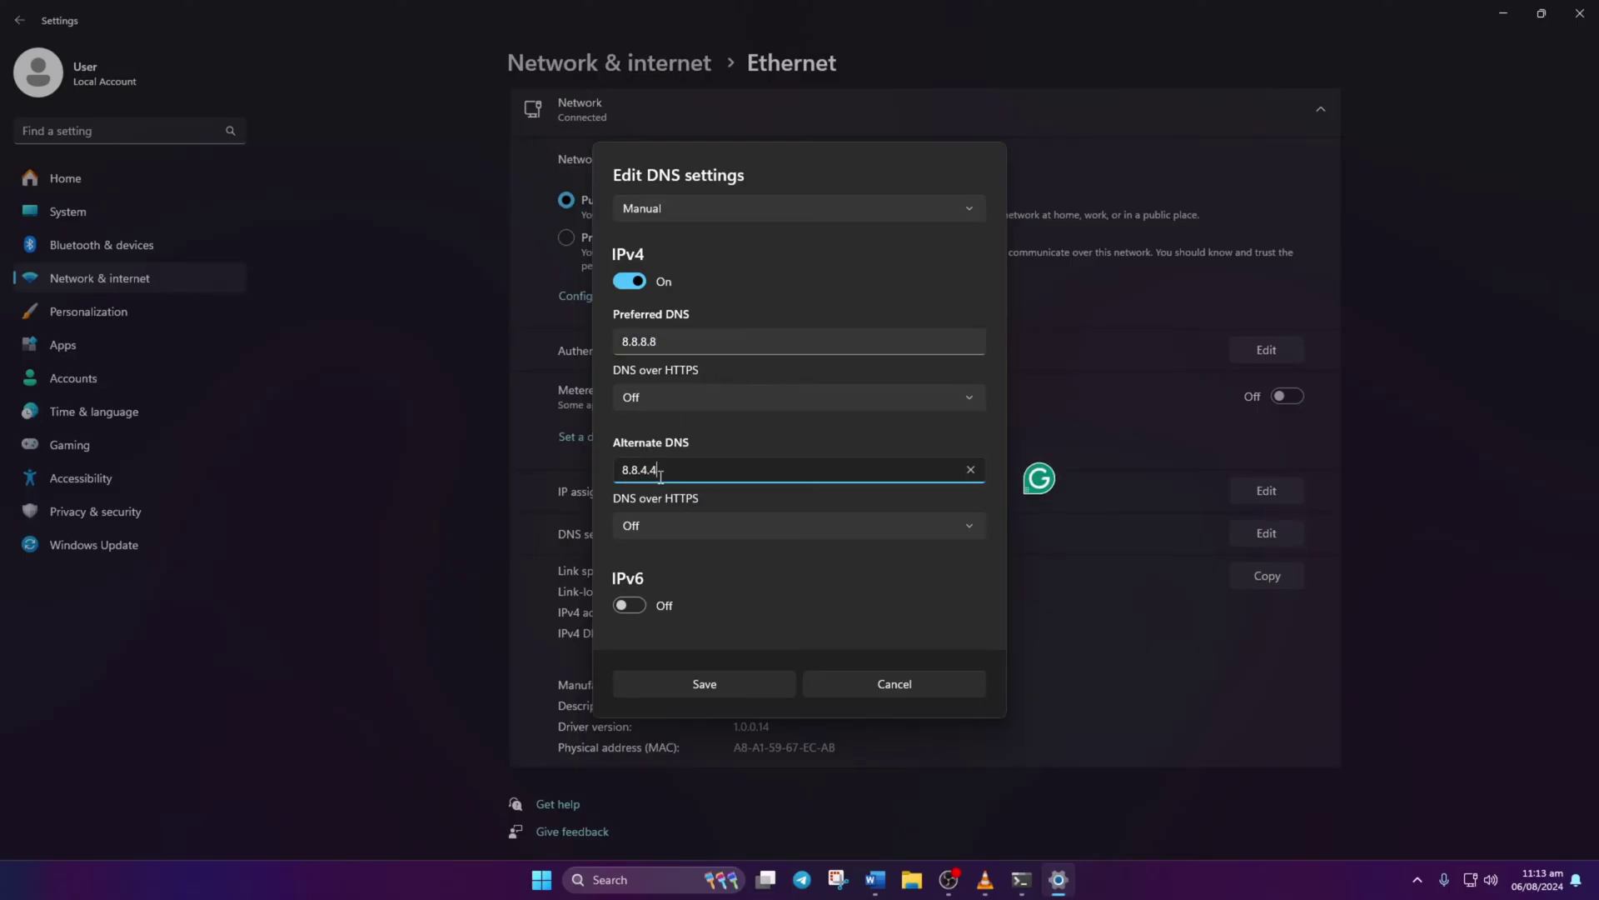
{"action": "left_click", "coordinate": [736, 683]}
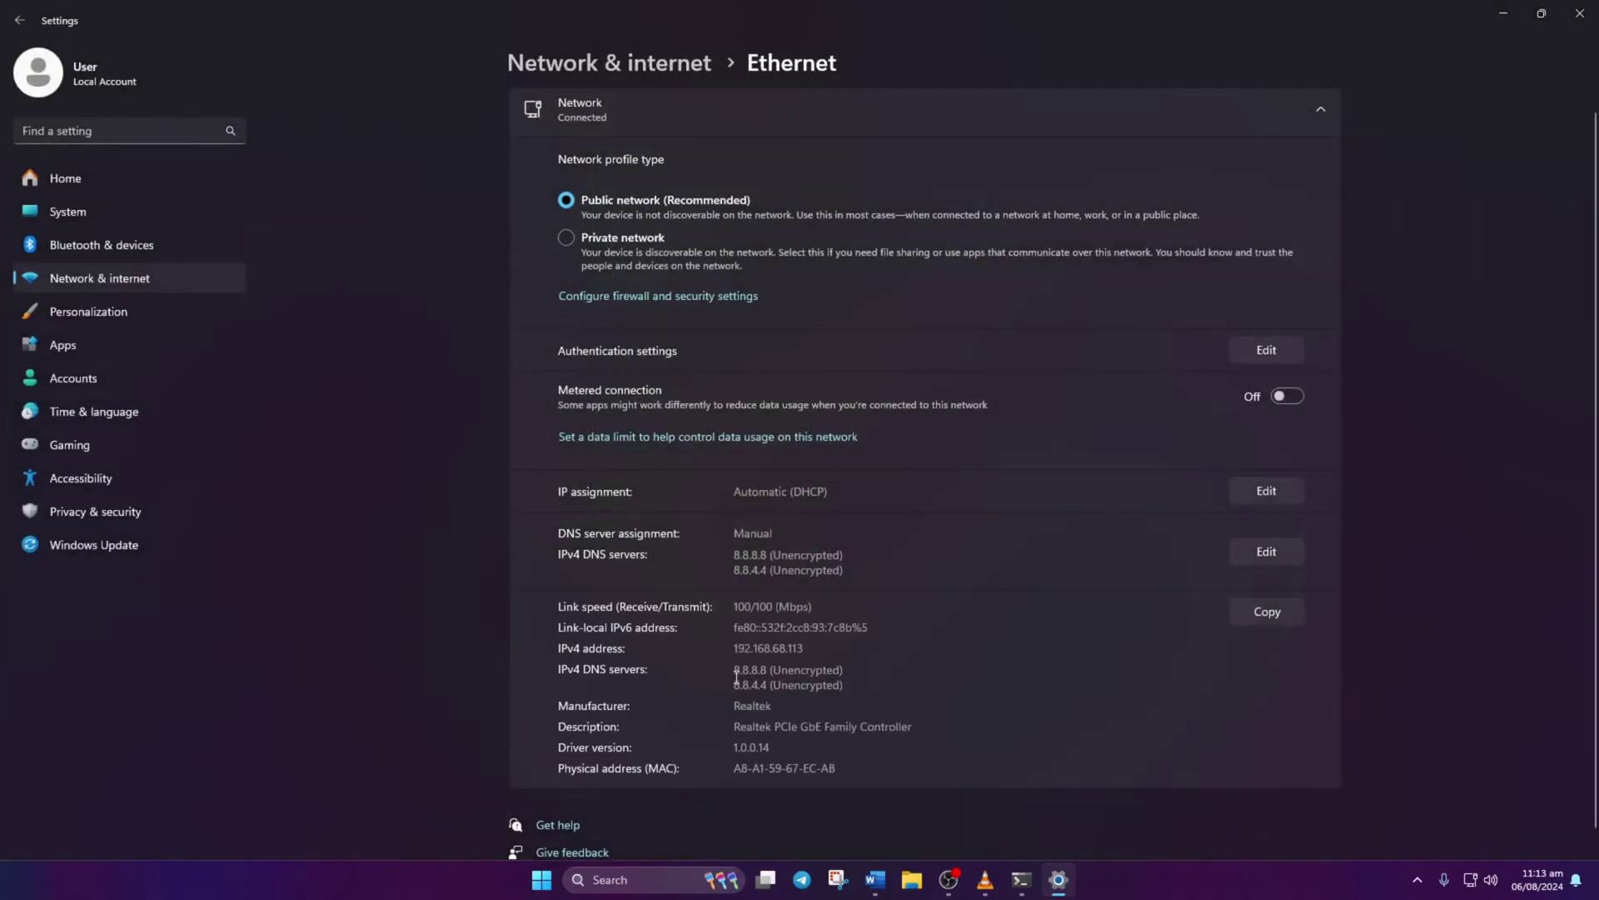
Step: Restart the computer from the Start menu's power options
{"action": "key", "text": "super"}
{"action": "left_click", "coordinate": [1005, 822]}
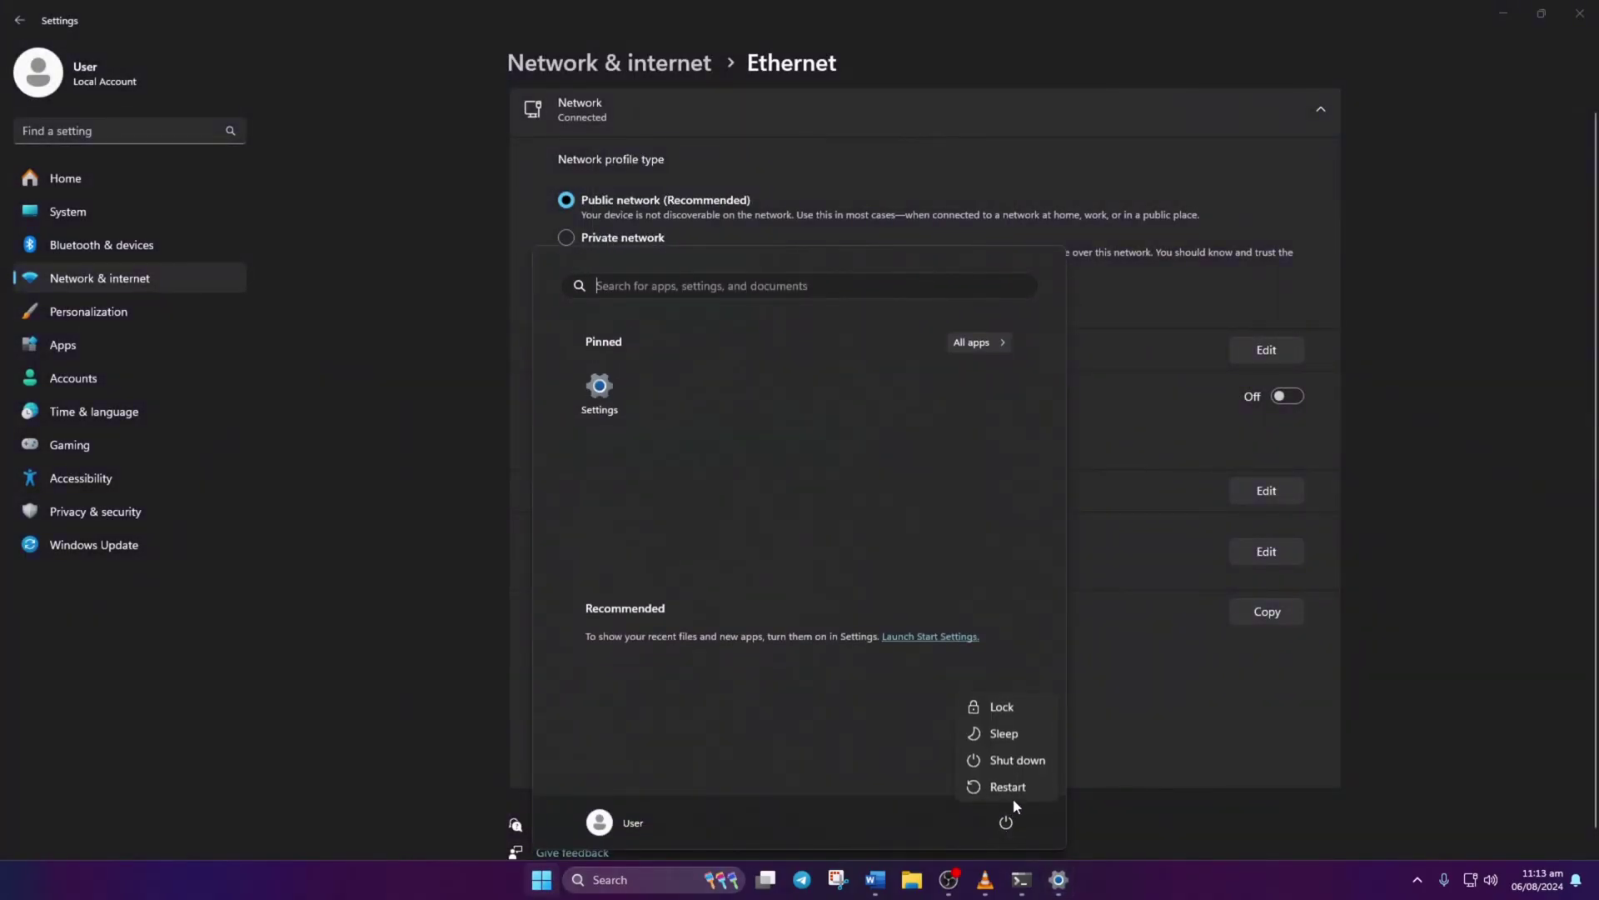
{"action": "left_click", "coordinate": [1007, 787]}
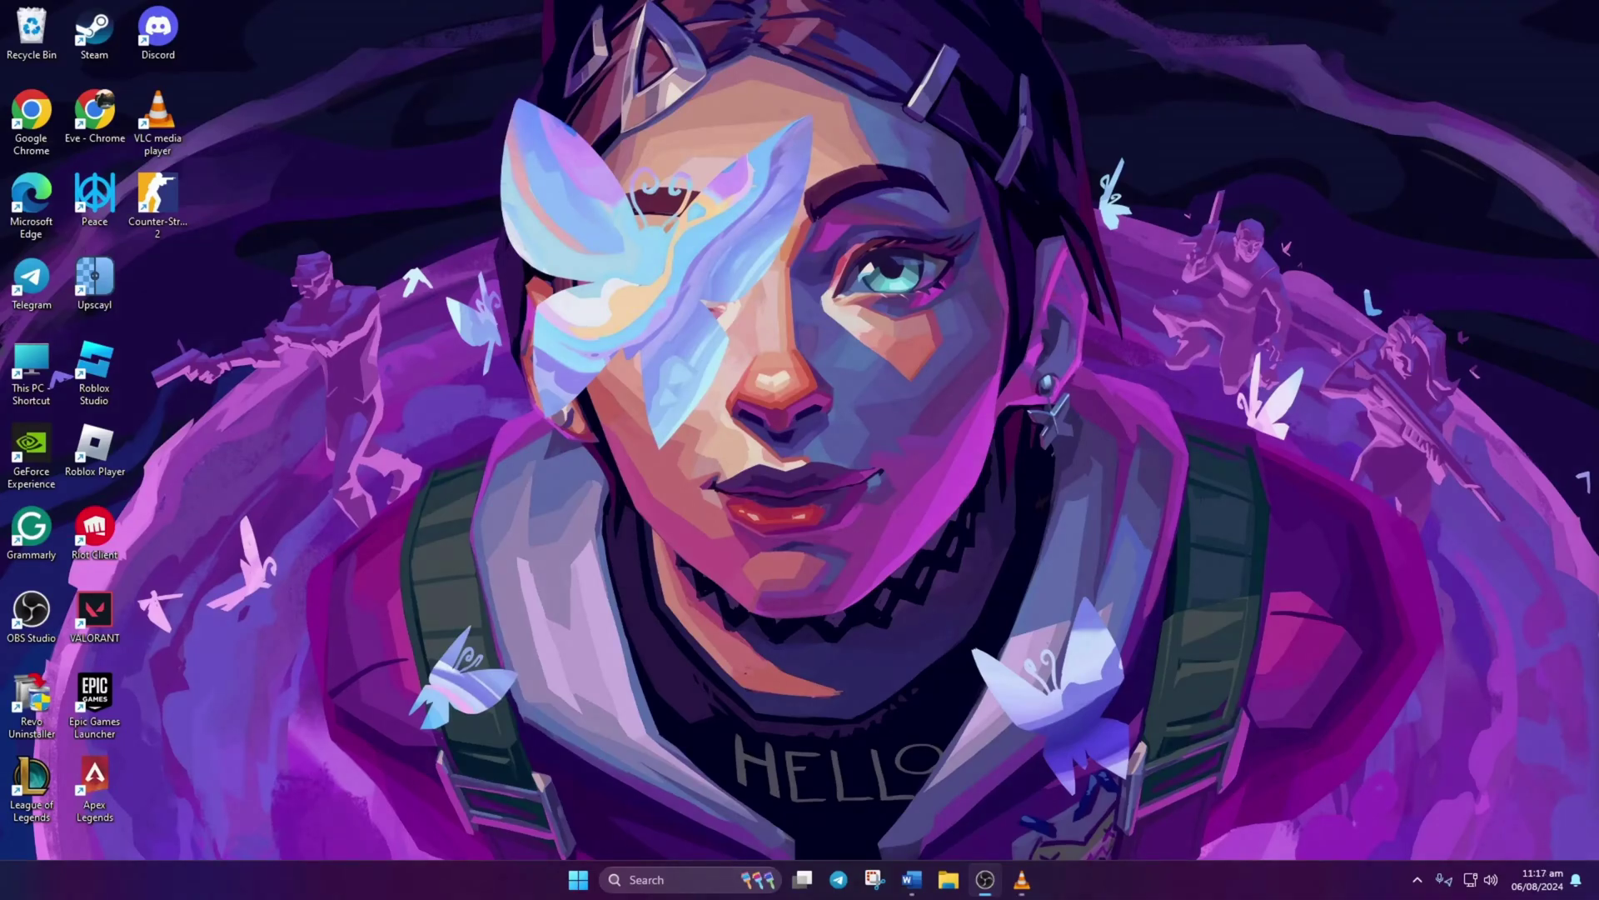
Step: Set the time zone to (UTC+06:00) Dhaka, enable automatic time, sync now, and close Settings
{"action": "left_click", "coordinate": [578, 879]}
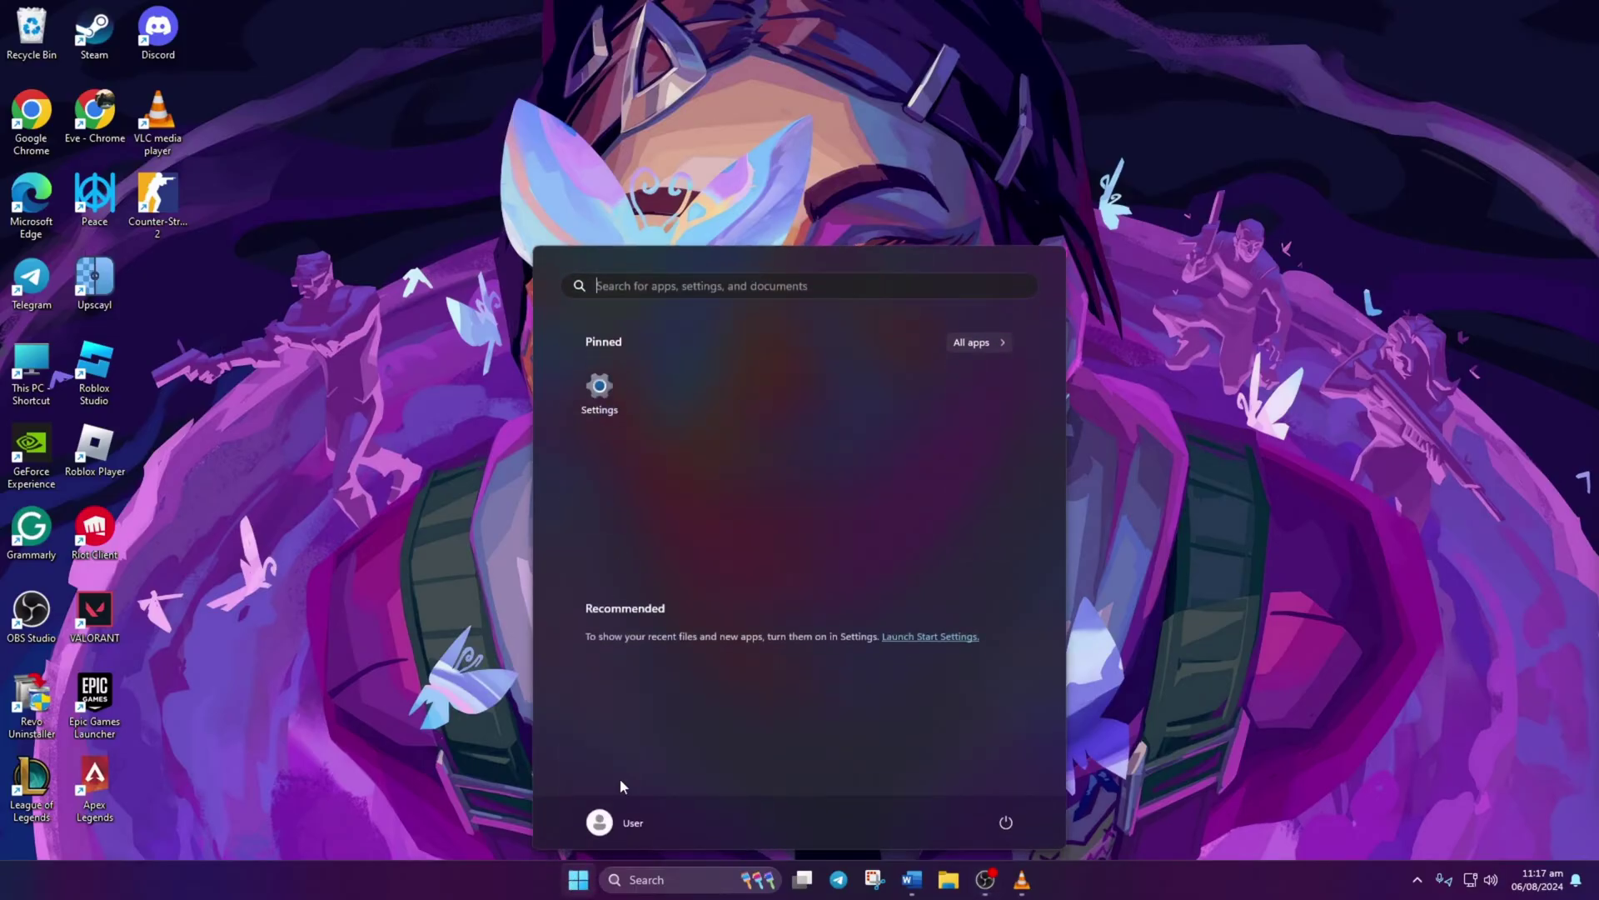
{"action": "left_click", "coordinate": [629, 413]}
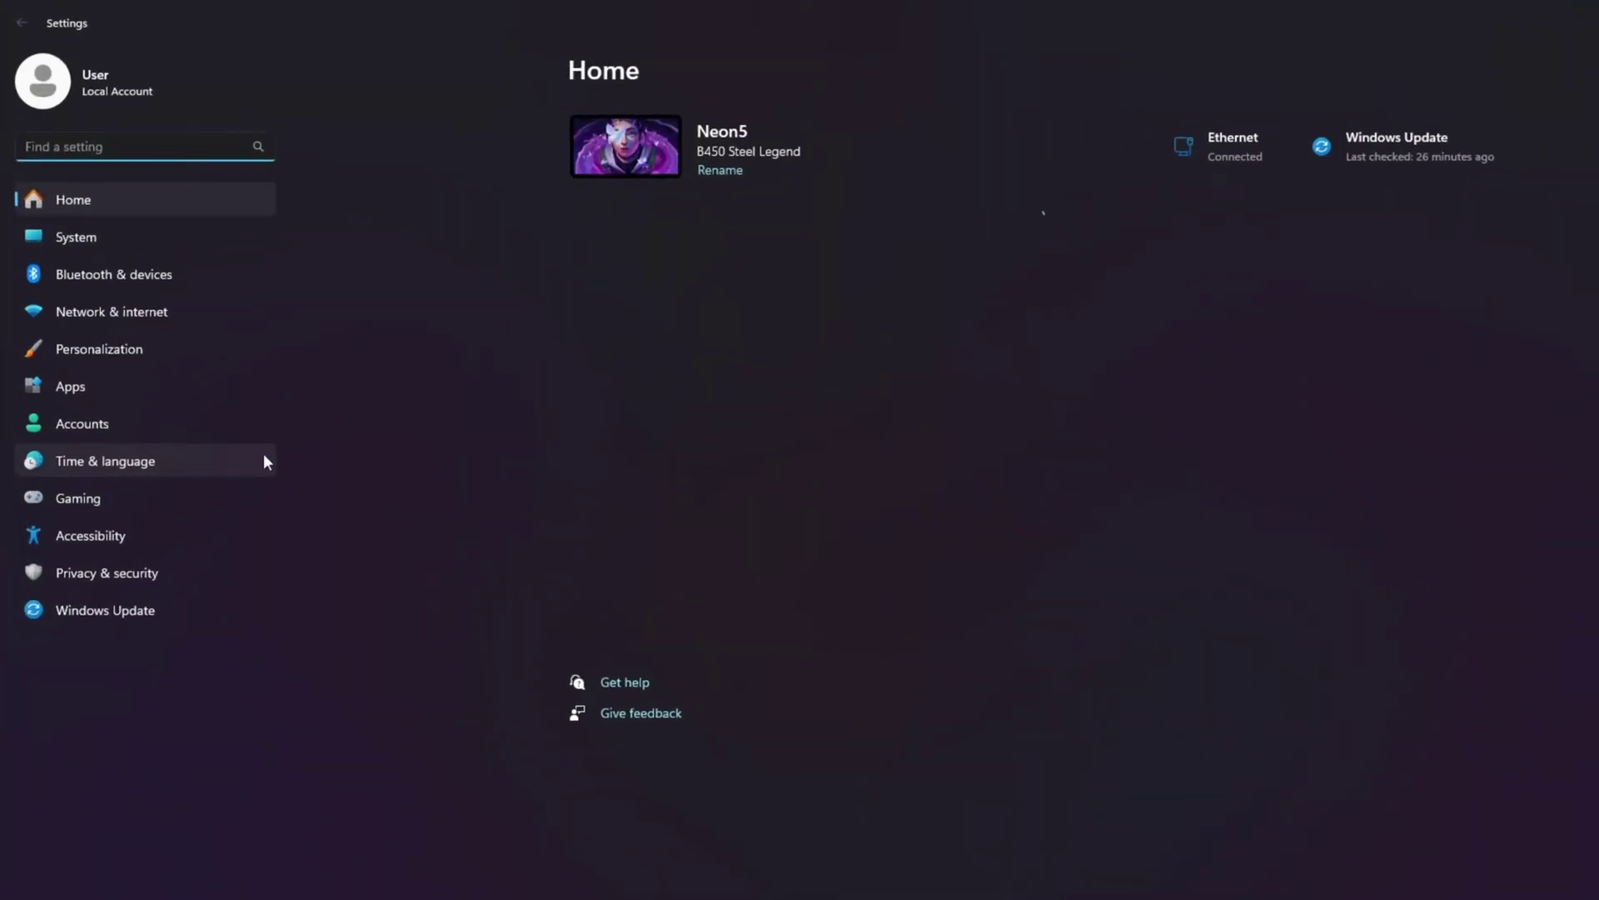
{"action": "left_click", "coordinate": [264, 457]}
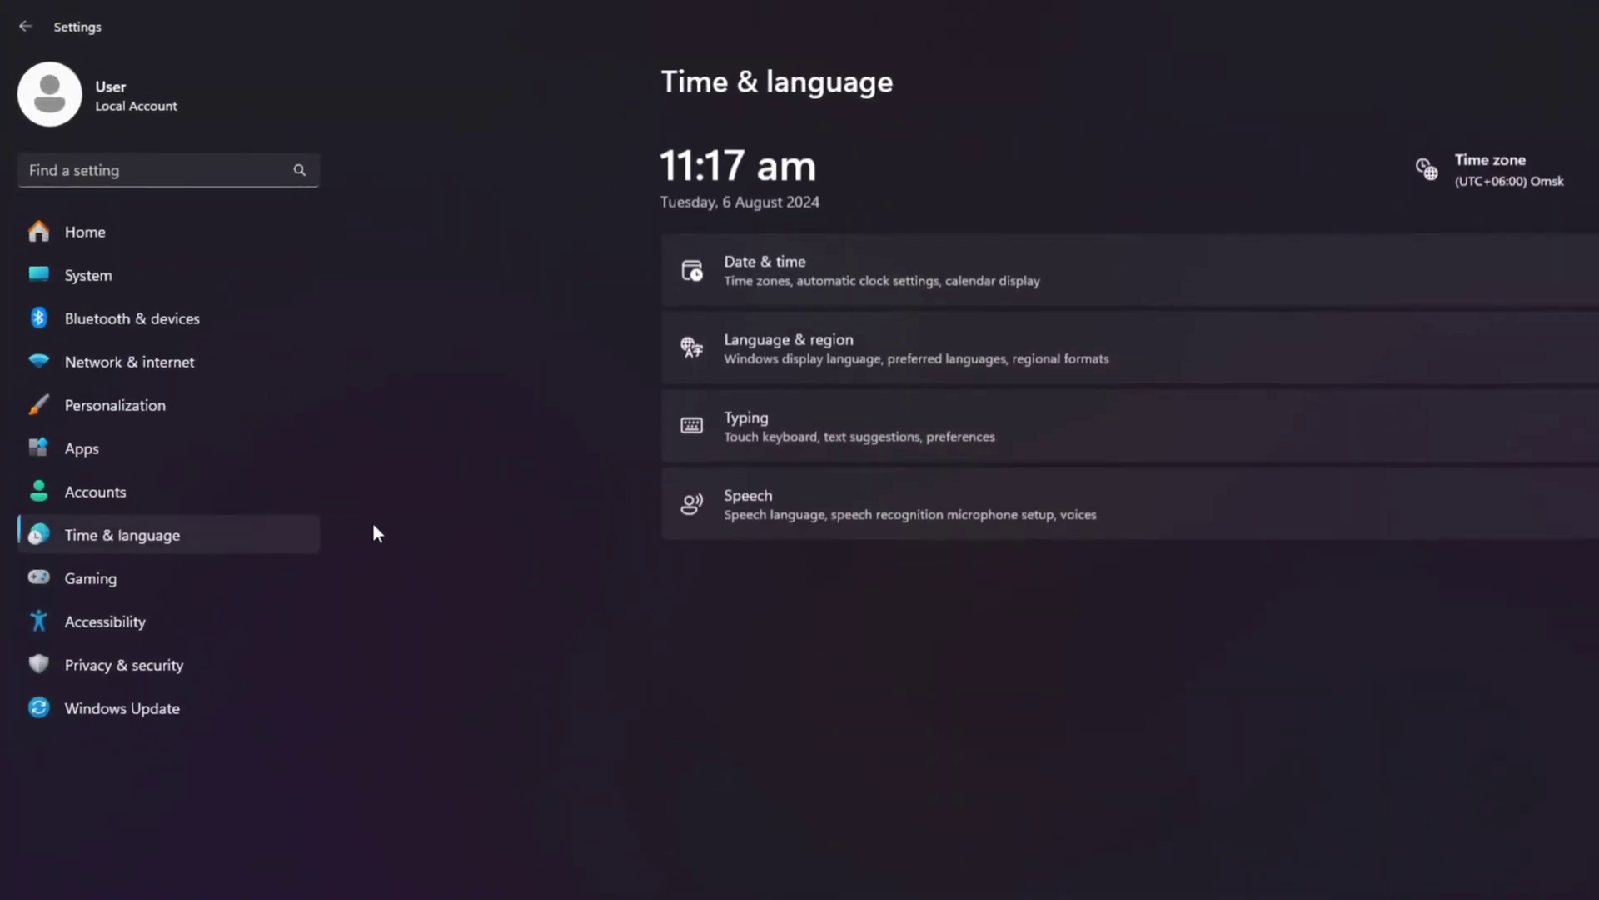
{"action": "left_click", "coordinate": [938, 257]}
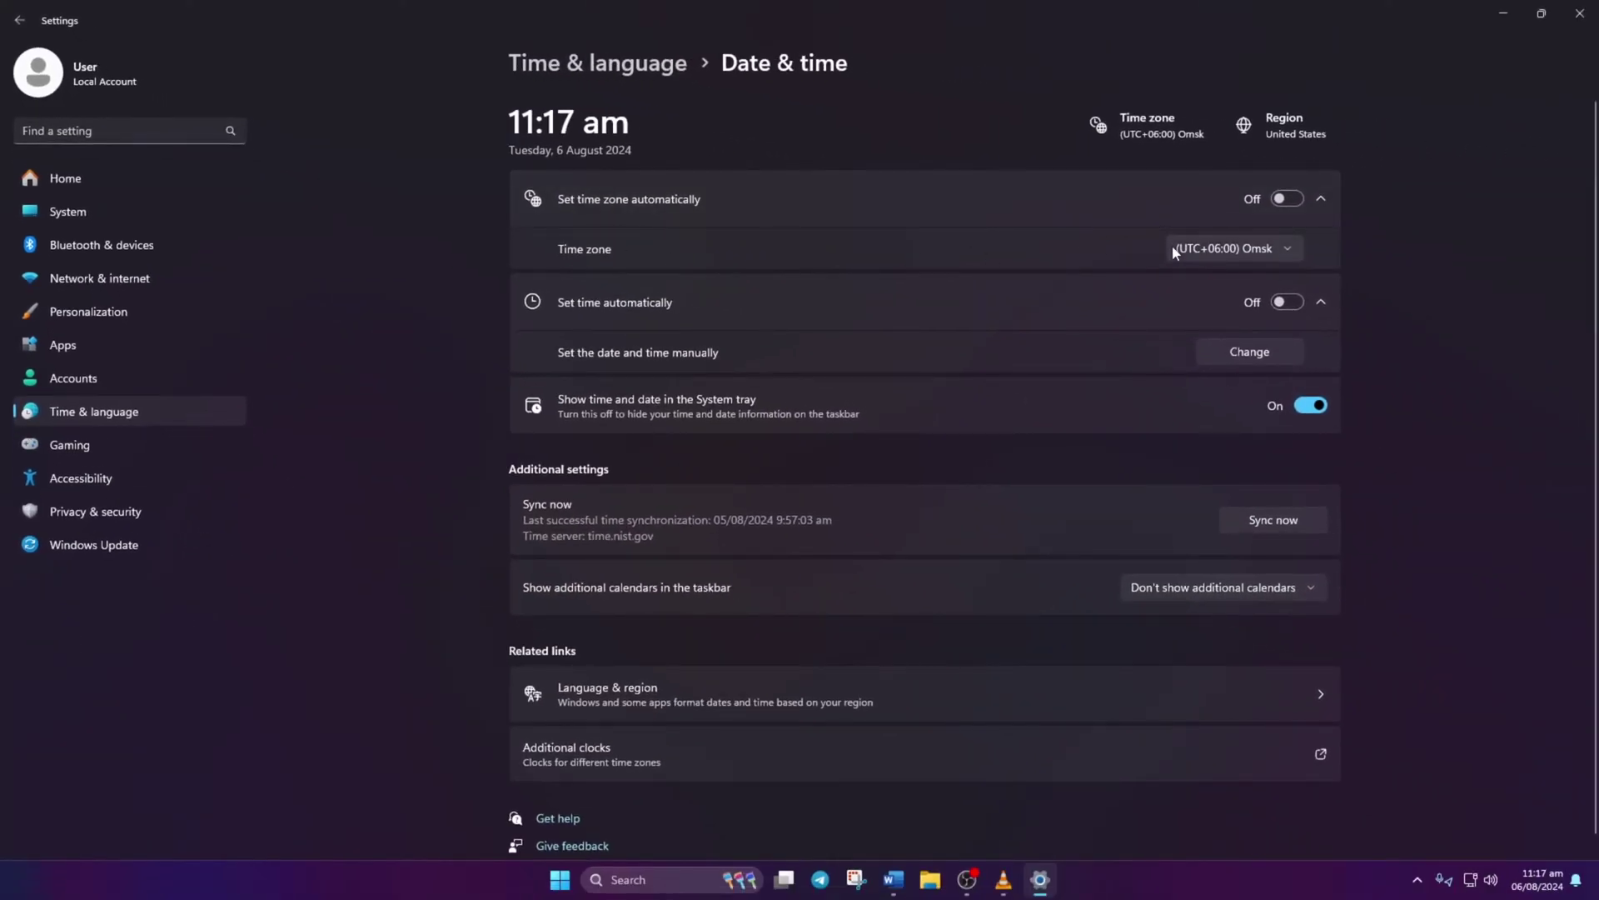
{"action": "left_click", "coordinate": [1174, 250]}
{"action": "left_click", "coordinate": [1191, 218]}
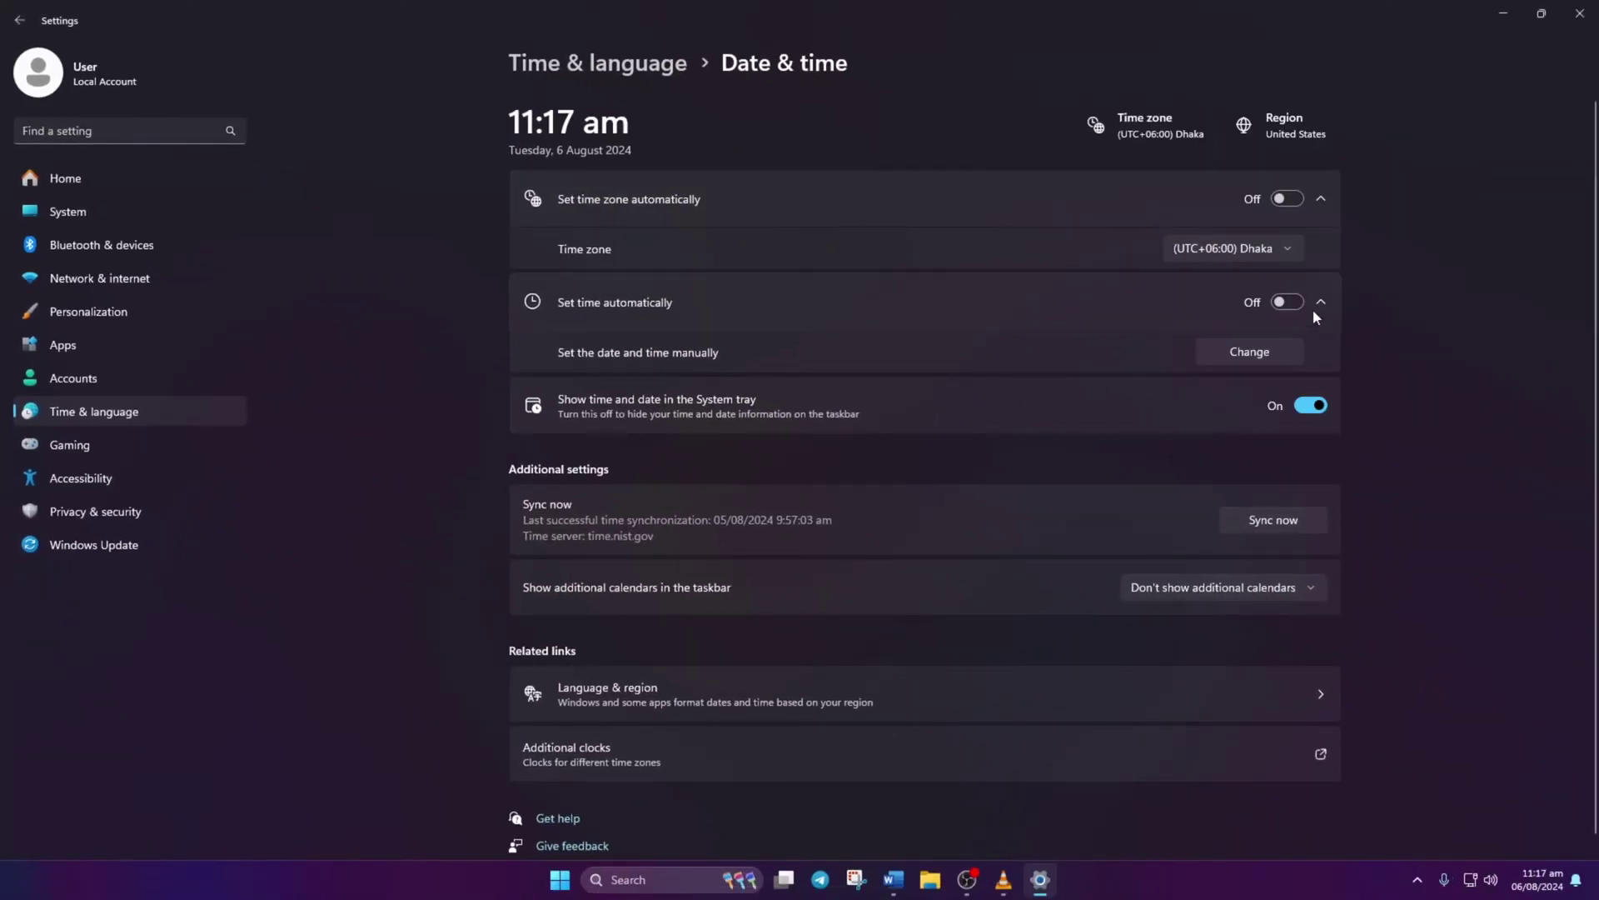
{"action": "left_click", "coordinate": [1283, 304]}
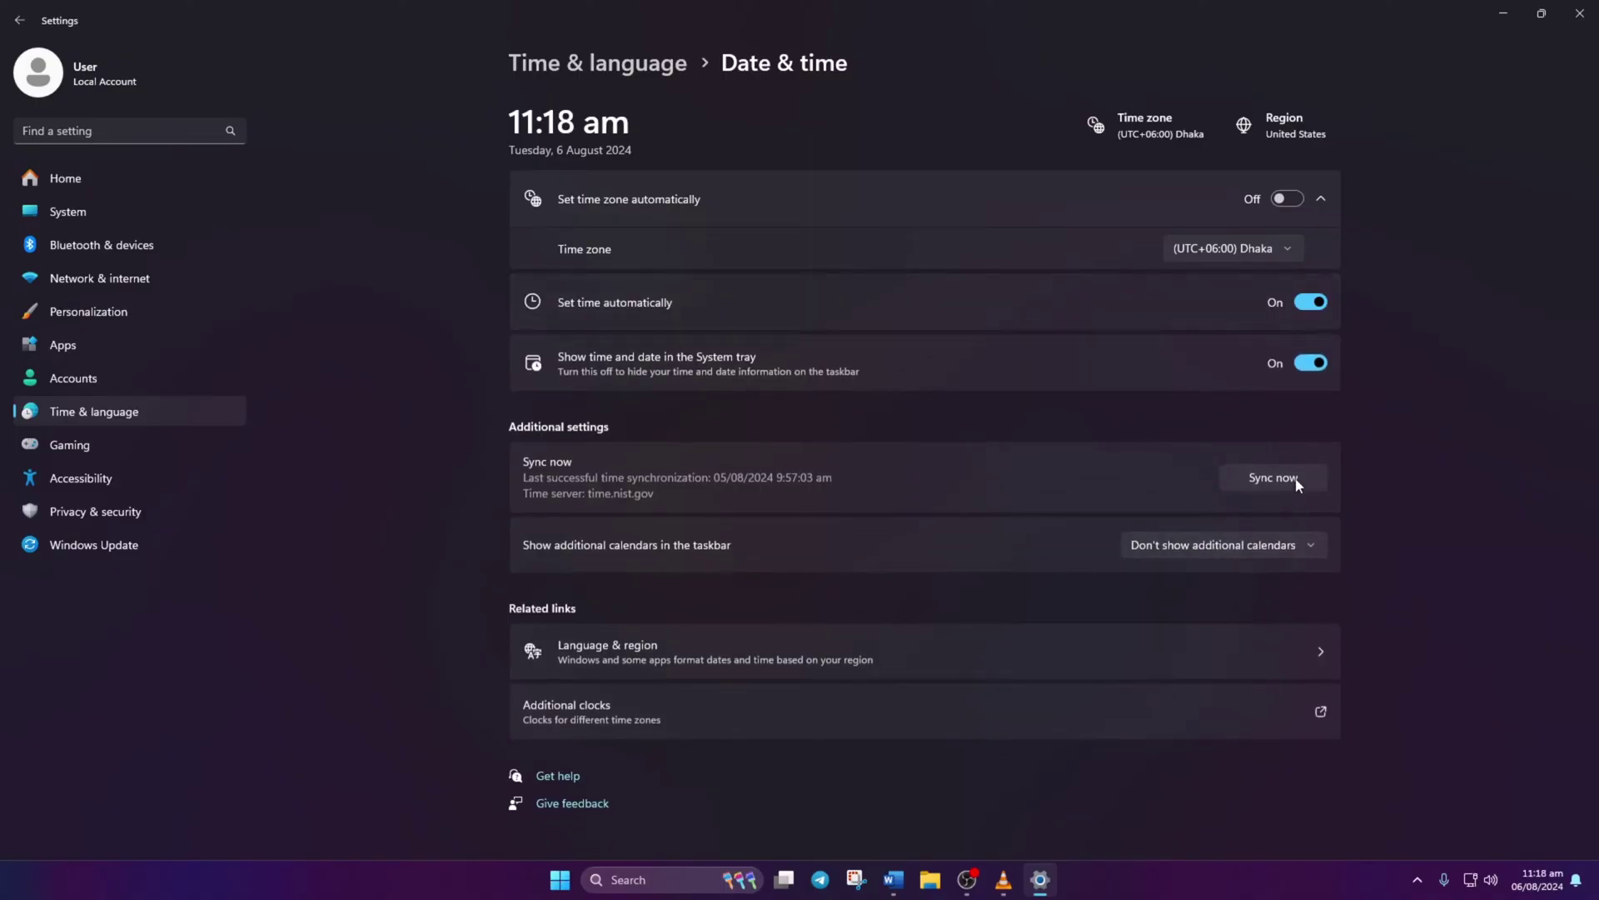
{"action": "left_click", "coordinate": [1296, 482]}
{"action": "left_click", "coordinate": [1581, 13]}
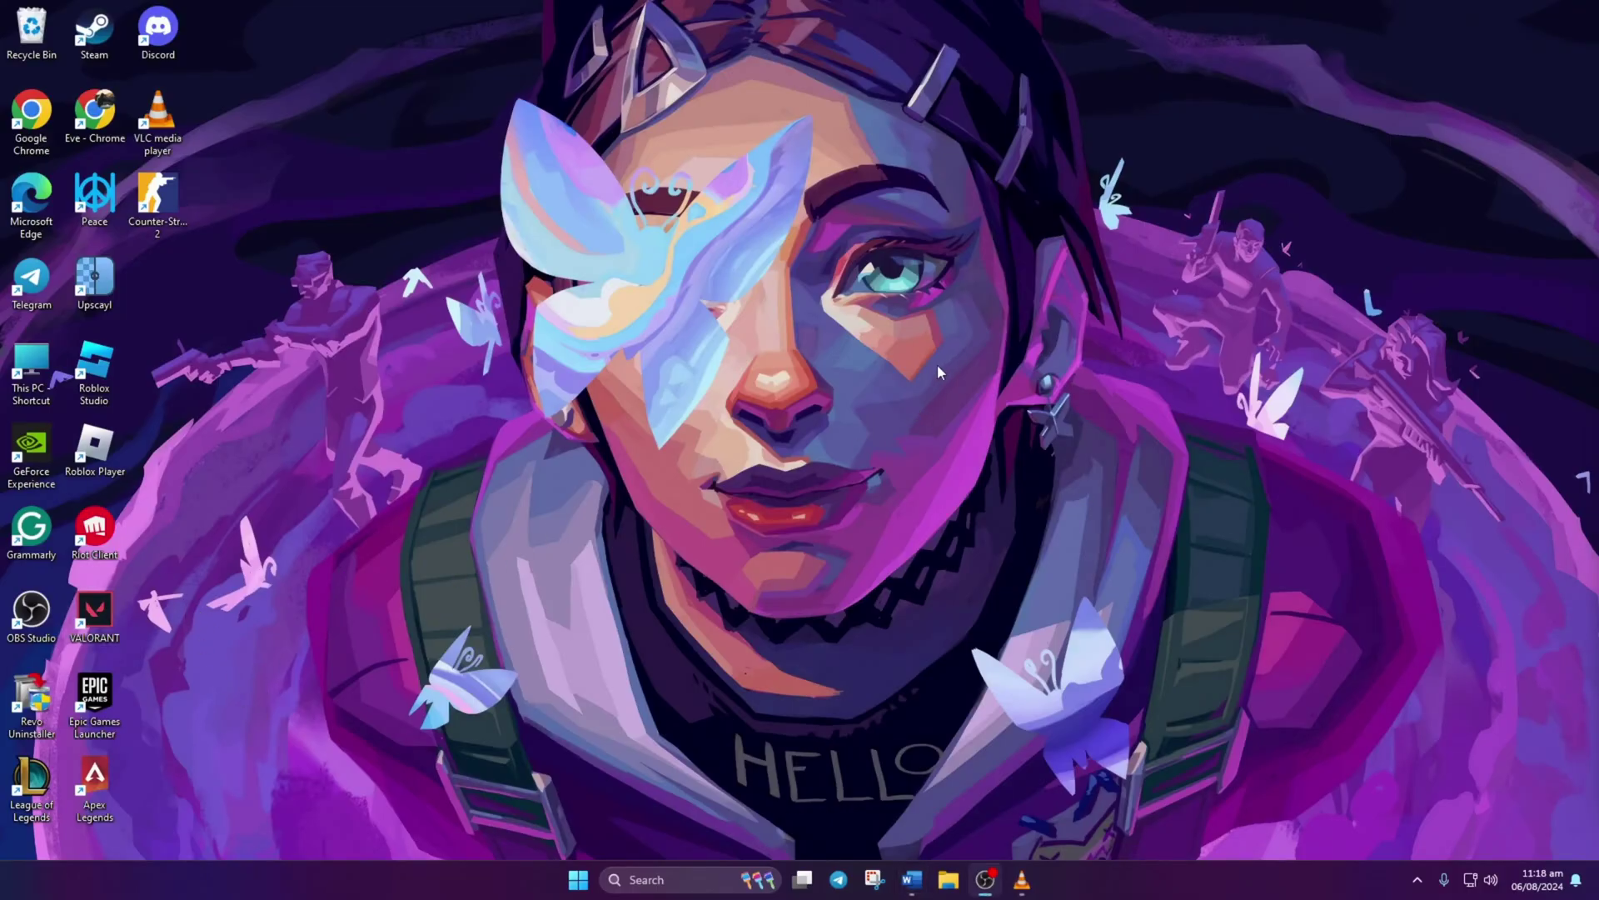
Step: Reset the network via Advanced network settings > Network reset, confirm, dismiss the notice, and close Settings
{"action": "left_click", "coordinate": [579, 879]}
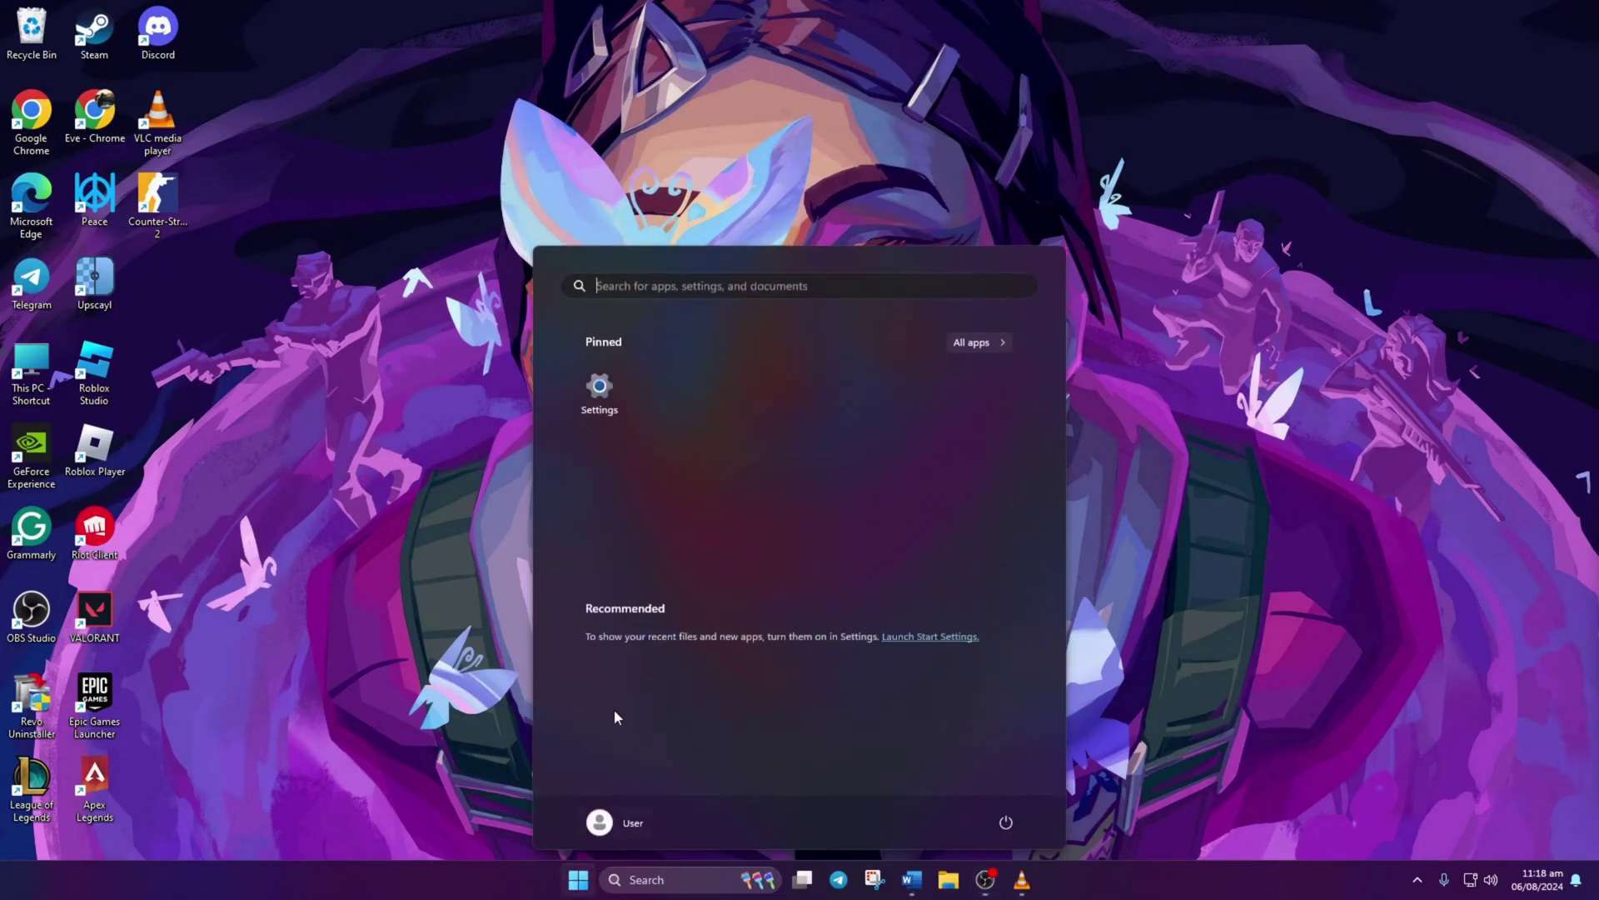
{"action": "left_click", "coordinate": [600, 391]}
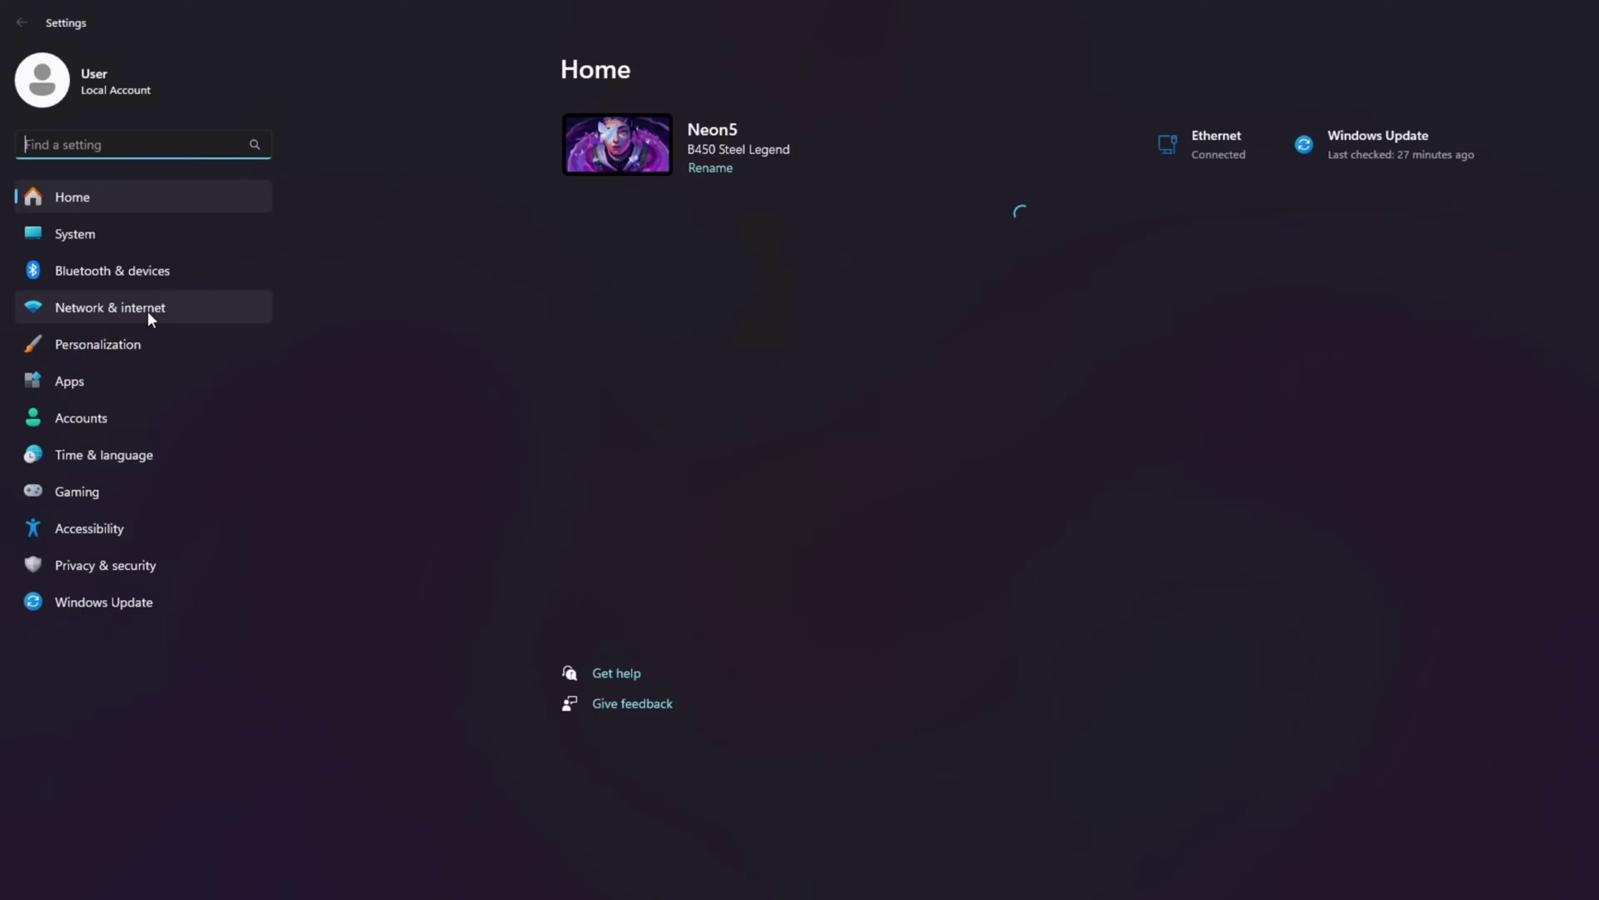
{"action": "left_click", "coordinate": [179, 290]}
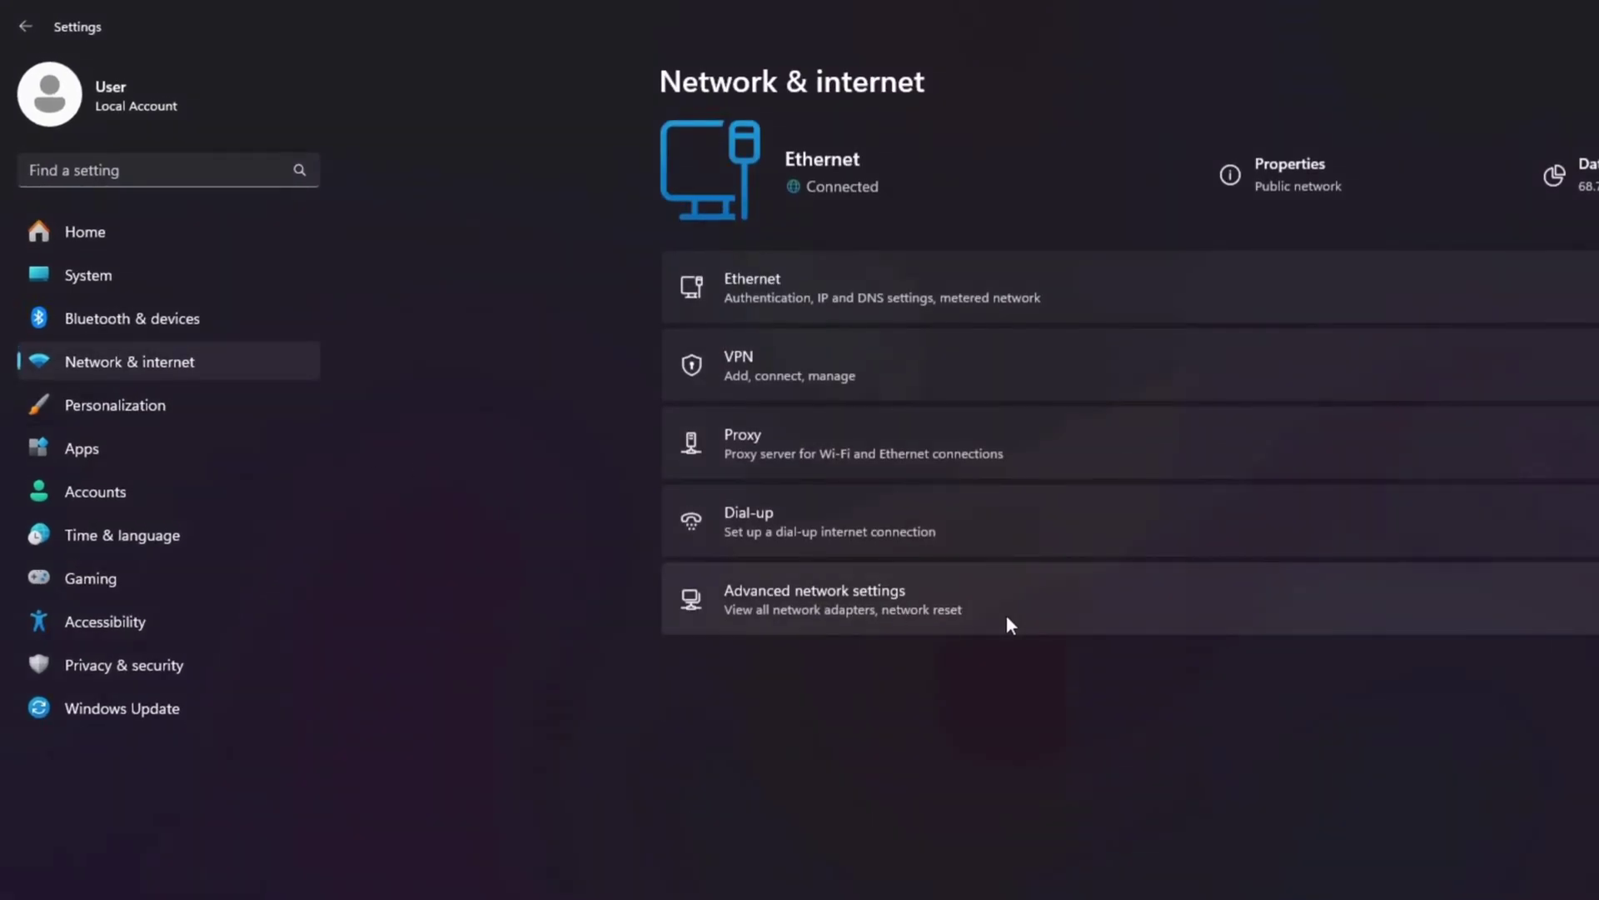
{"action": "left_click", "coordinate": [1010, 625]}
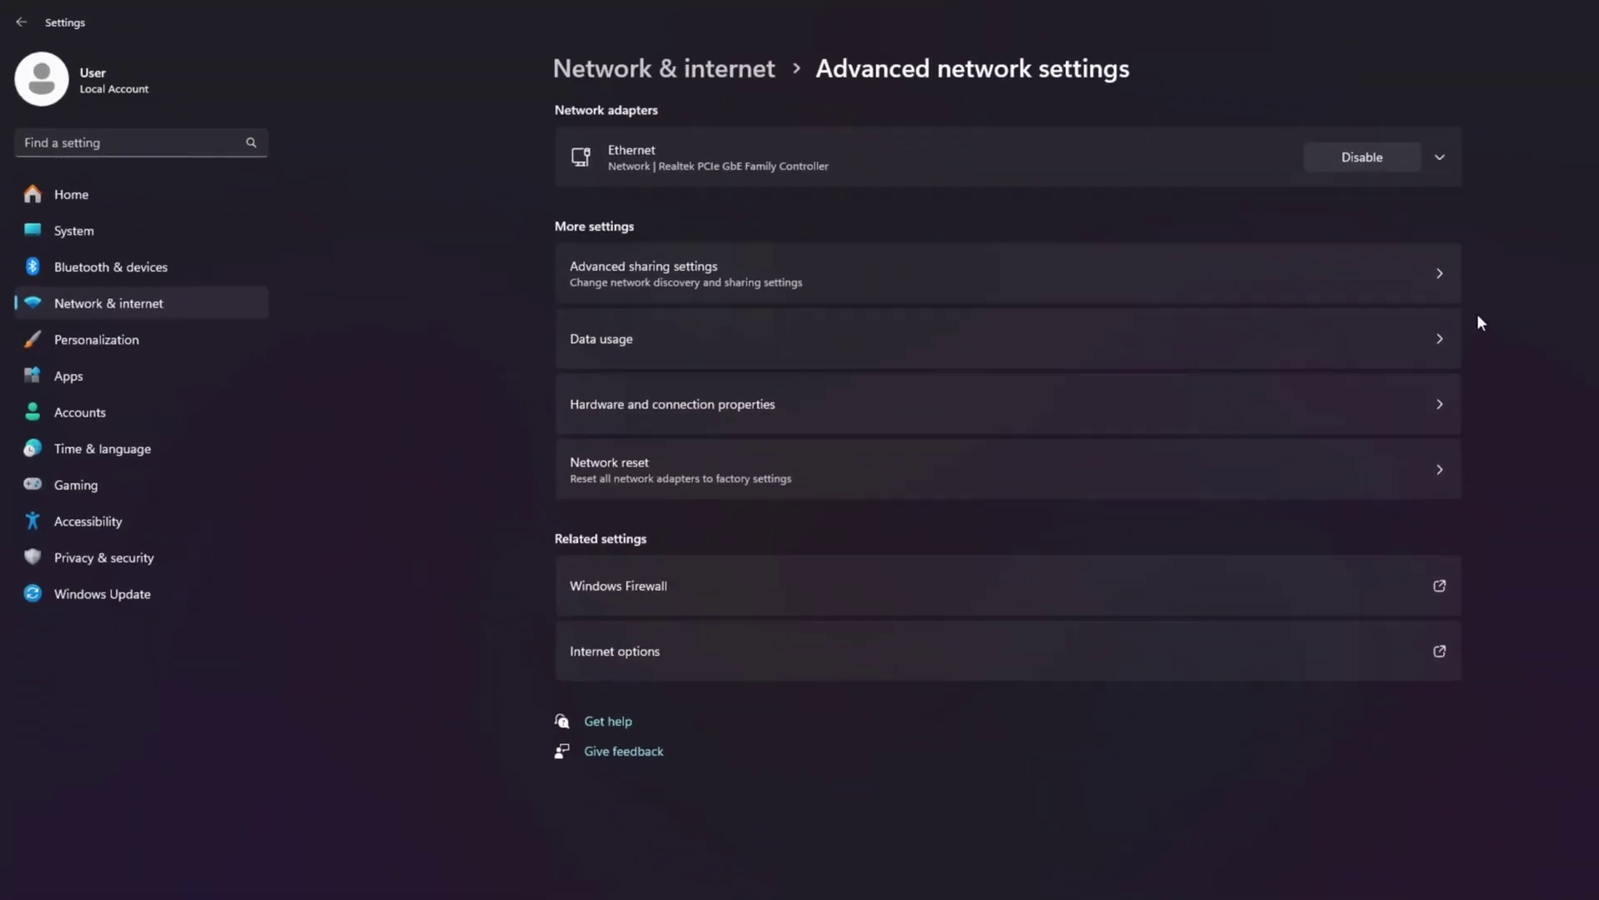
{"action": "left_click", "coordinate": [733, 431]}
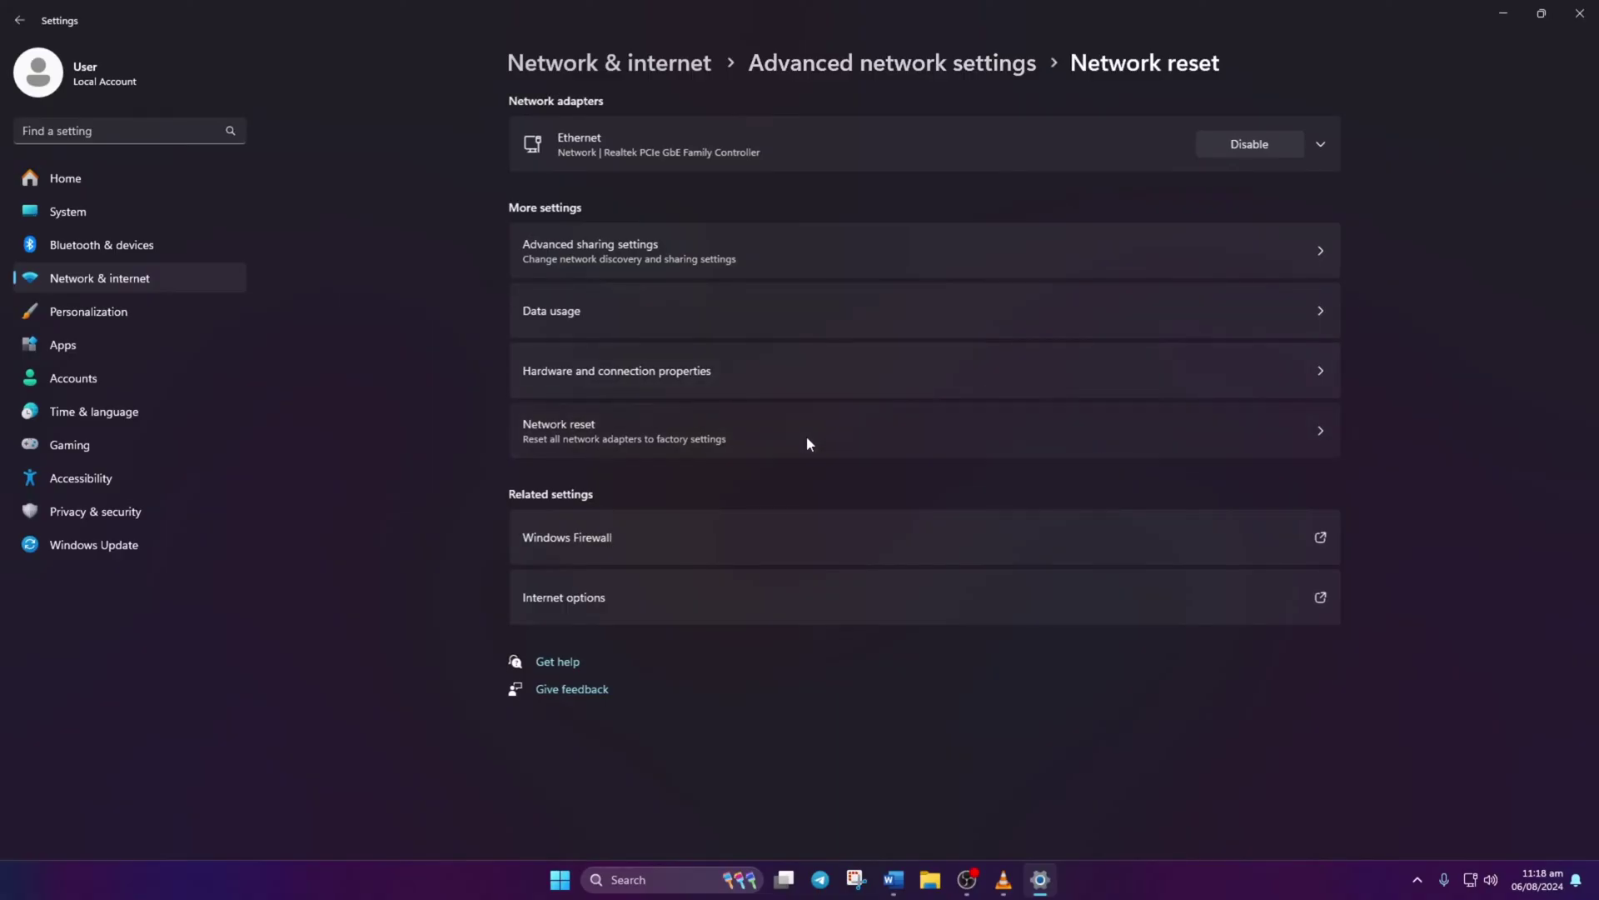
{"action": "left_click", "coordinate": [1284, 208]}
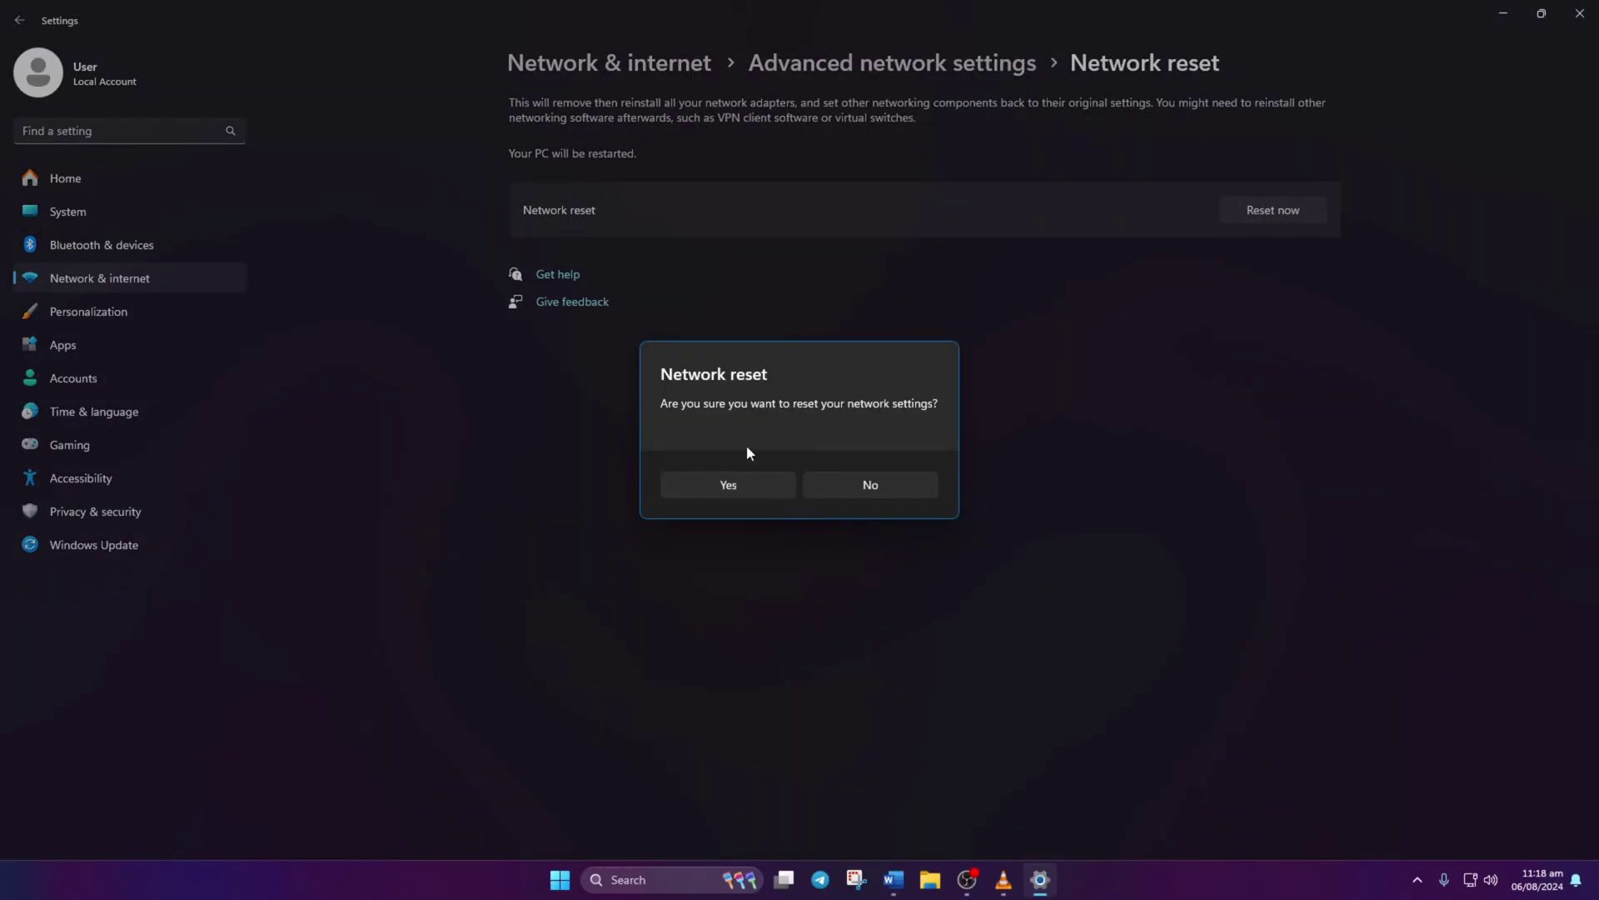
{"action": "left_click", "coordinate": [754, 479]}
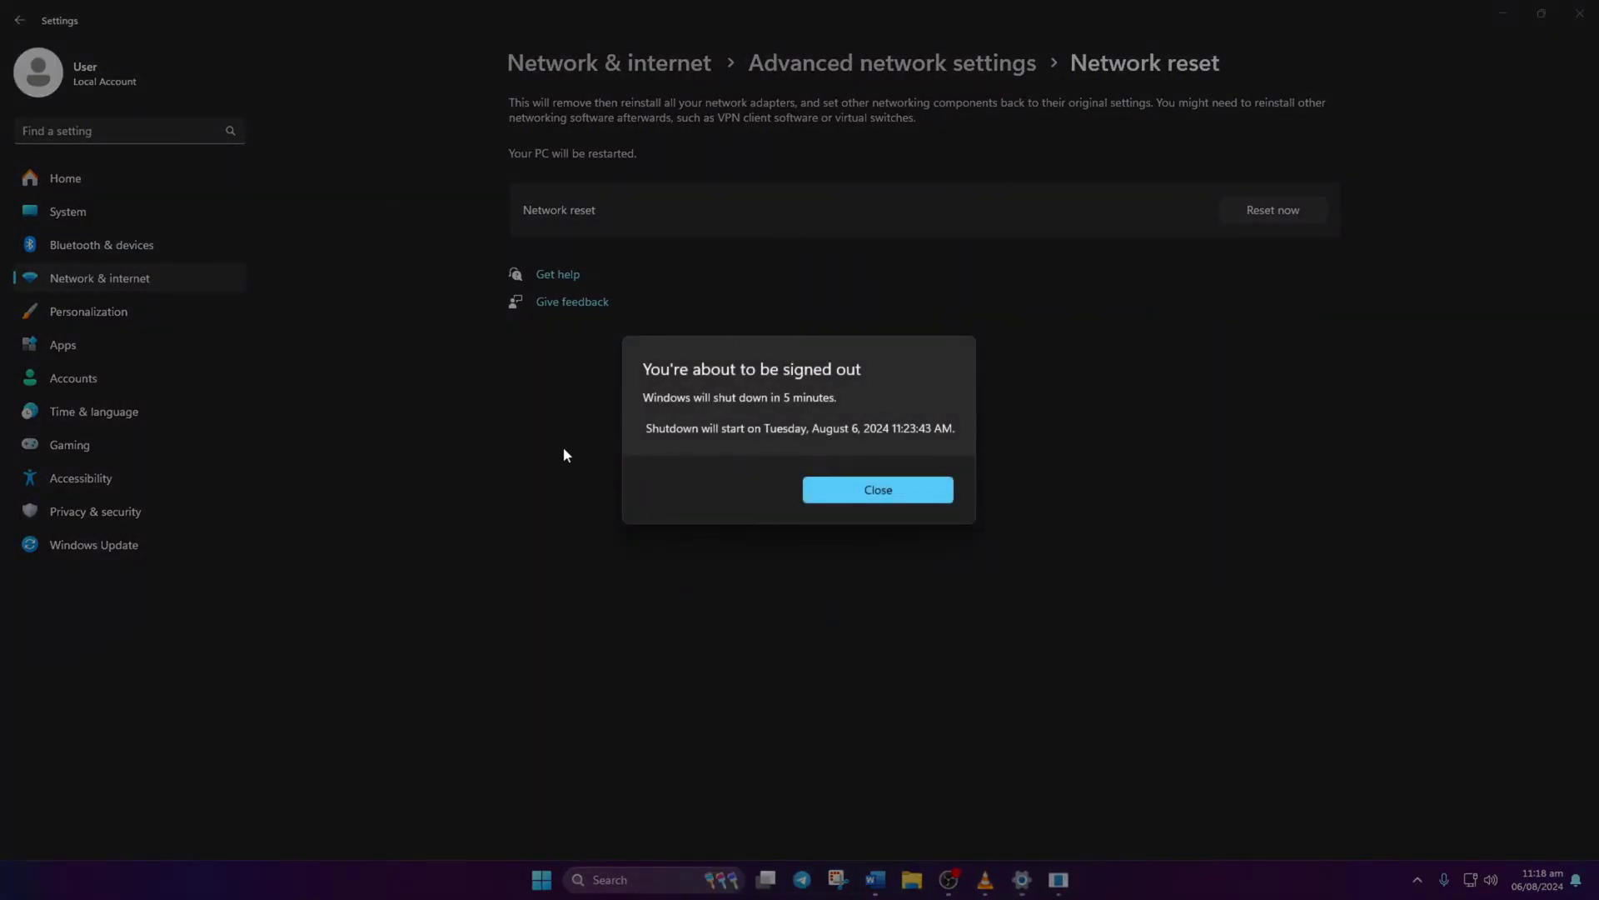
{"action": "left_click", "coordinate": [866, 498]}
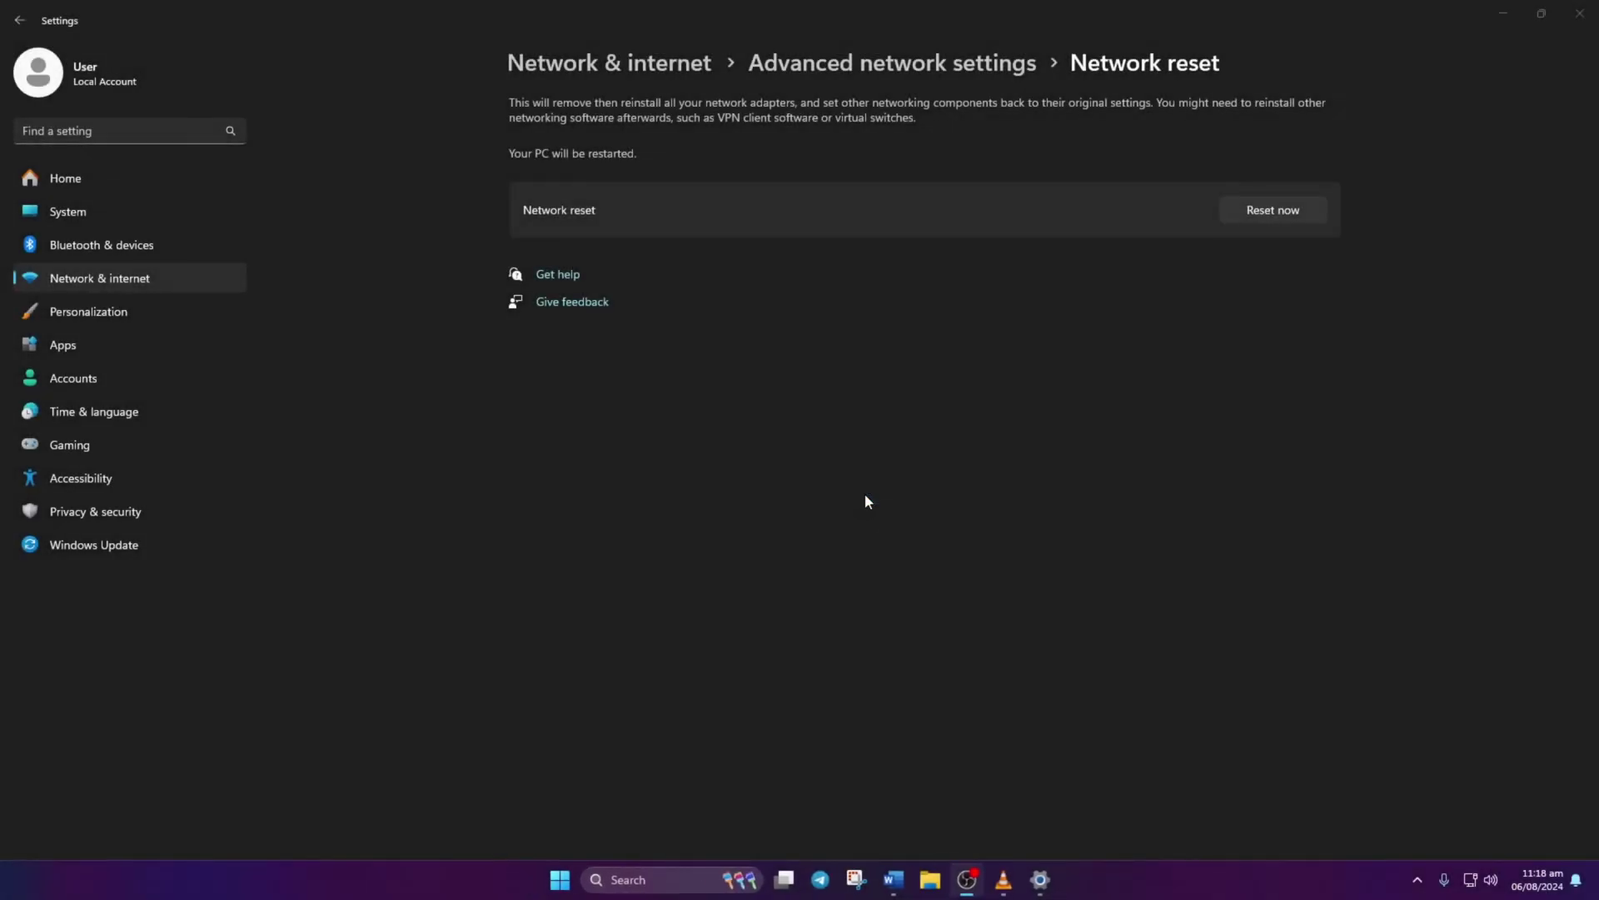
{"action": "left_click", "coordinate": [1571, 11]}
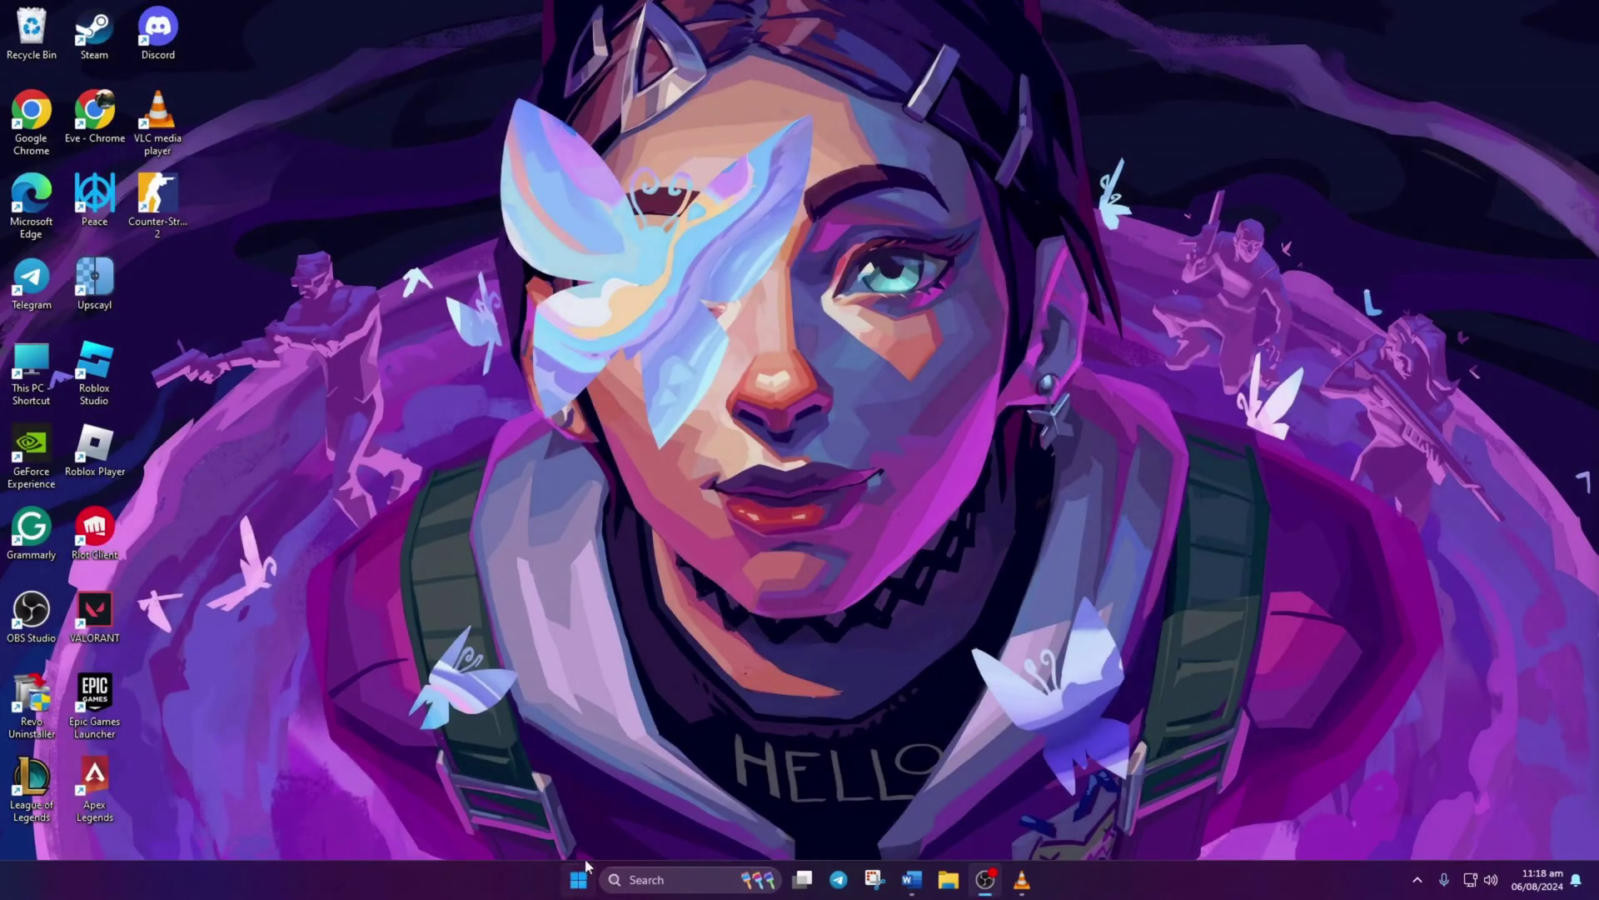